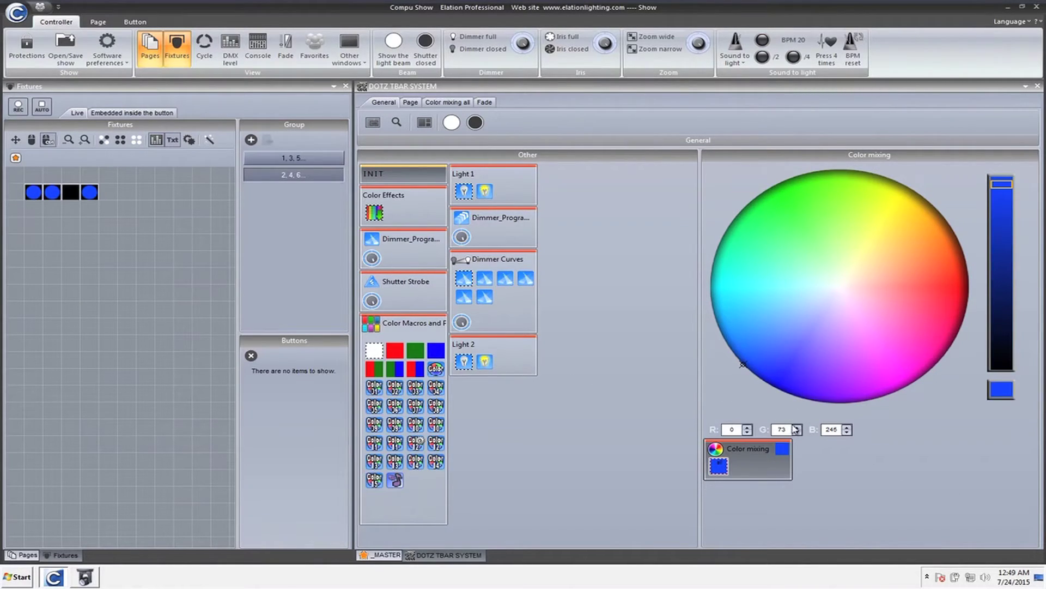
Set the Color mixing all colour to pink (R 227, G 163, B 245) on the color wheel.
{"action": "double_click", "coordinate": [718, 467]}
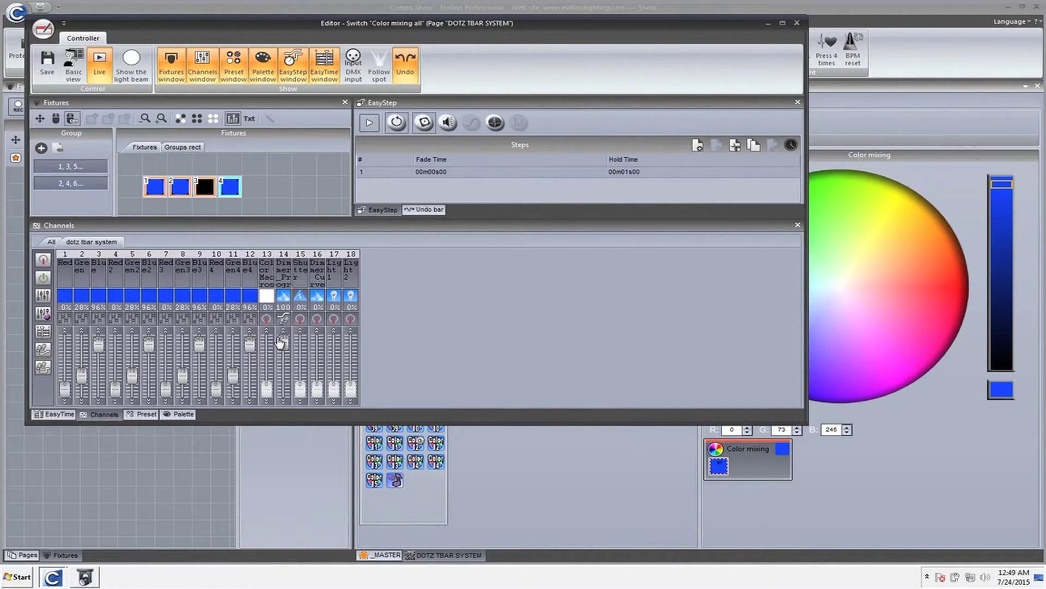
{"action": "left_click", "coordinate": [796, 25]}
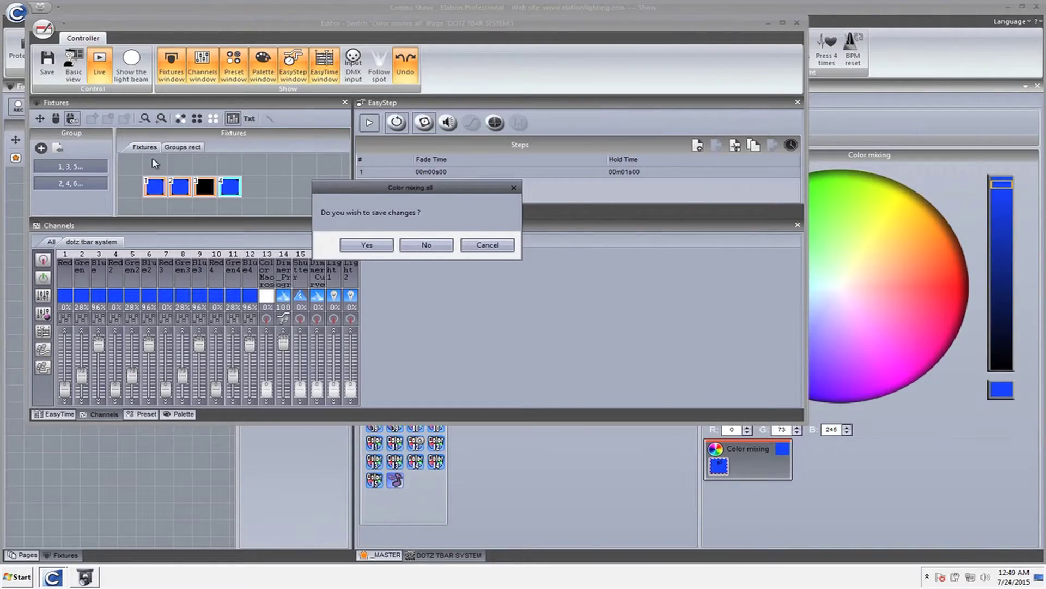
{"action": "left_click", "coordinate": [414, 245]}
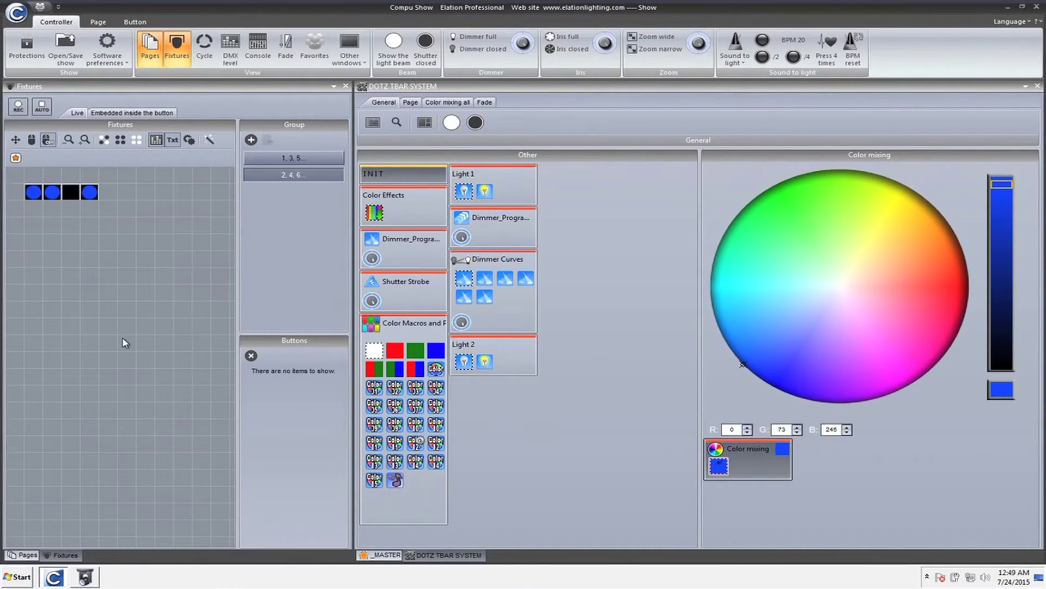
{"action": "mouse_move", "coordinate": [968, 286]}
{"action": "left_mouse_down"}
{"action": "mouse_move", "coordinate": [908, 273]}
{"action": "mouse_move", "coordinate": [852, 324]}
{"action": "left_mouse_up"}
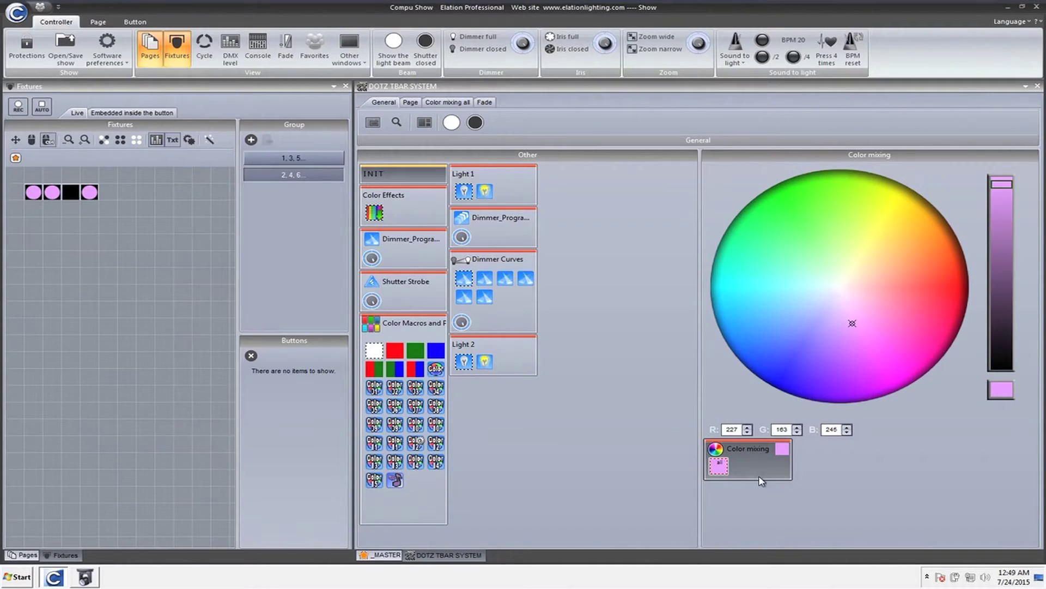
Activate channel 16 in the Color mixing all switch and raise it to 86%.
{"action": "double_click", "coordinate": [719, 466]}
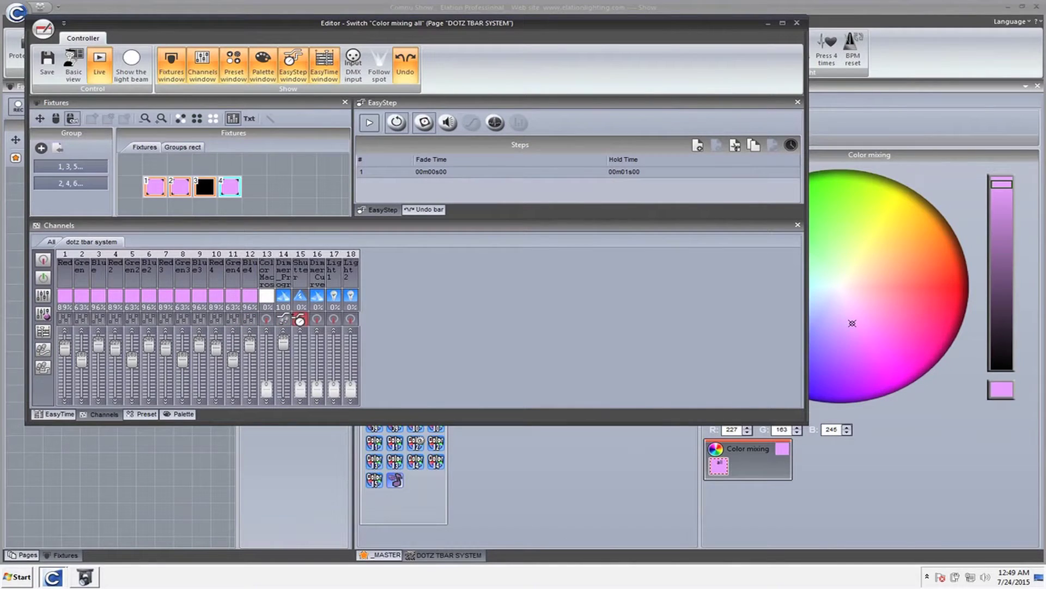
{"action": "left_click", "coordinate": [316, 319]}
{"action": "mouse_move", "coordinate": [316, 391]}
{"action": "left_mouse_down"}
{"action": "mouse_move", "coordinate": [316, 343]}
{"action": "mouse_move", "coordinate": [315, 391]}
{"action": "left_mouse_up"}
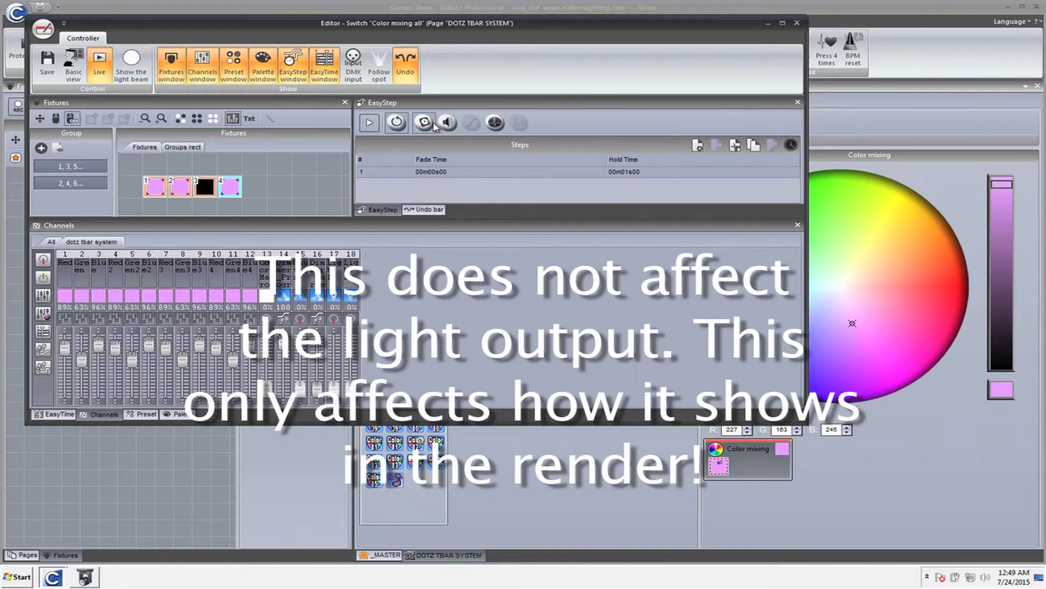
Close the switch editor without saving and open the fixture library editor.
{"action": "left_click", "coordinate": [797, 23]}
{"action": "left_click", "coordinate": [426, 245]}
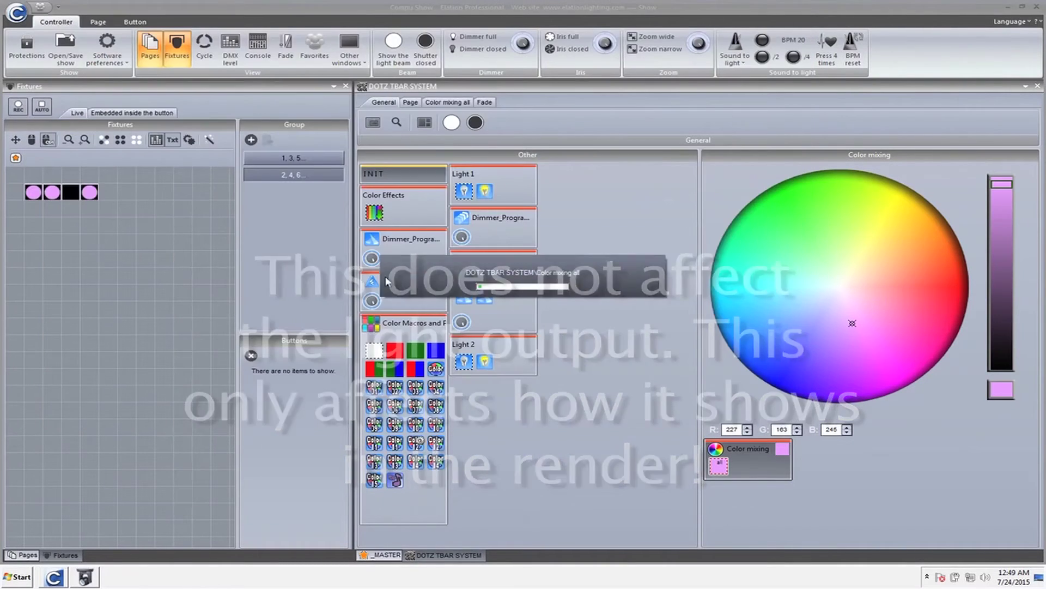
{"action": "mouse_move", "coordinate": [646, 578]}
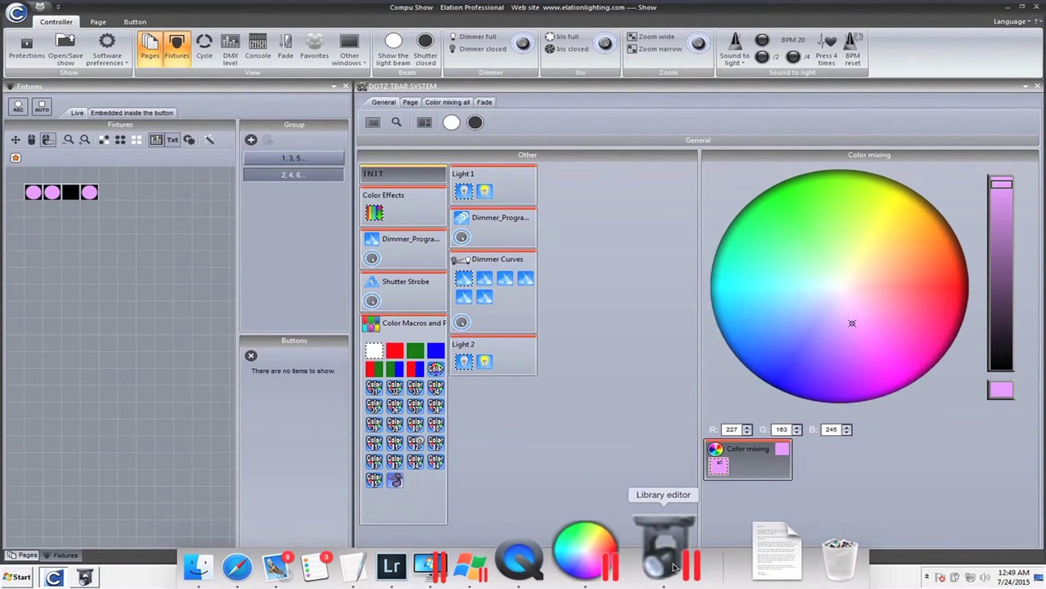
{"action": "left_click", "coordinate": [695, 561]}
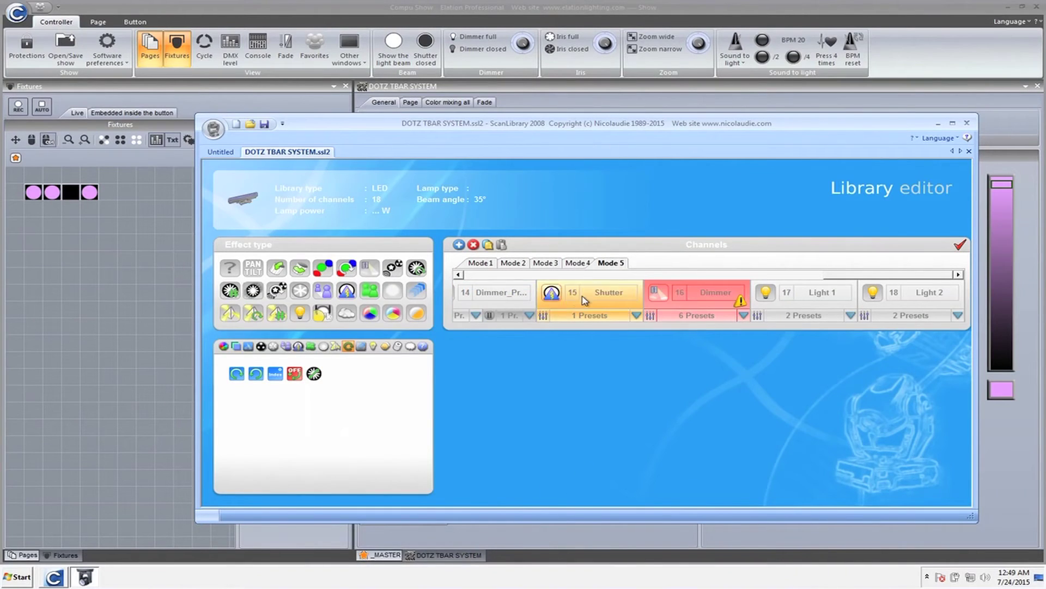
Change the effect type of channel 16 in the DOTZ TBAR SYSTEM profile.
{"action": "right_click", "coordinate": [679, 293]}
{"action": "left_click", "coordinate": [698, 350]}
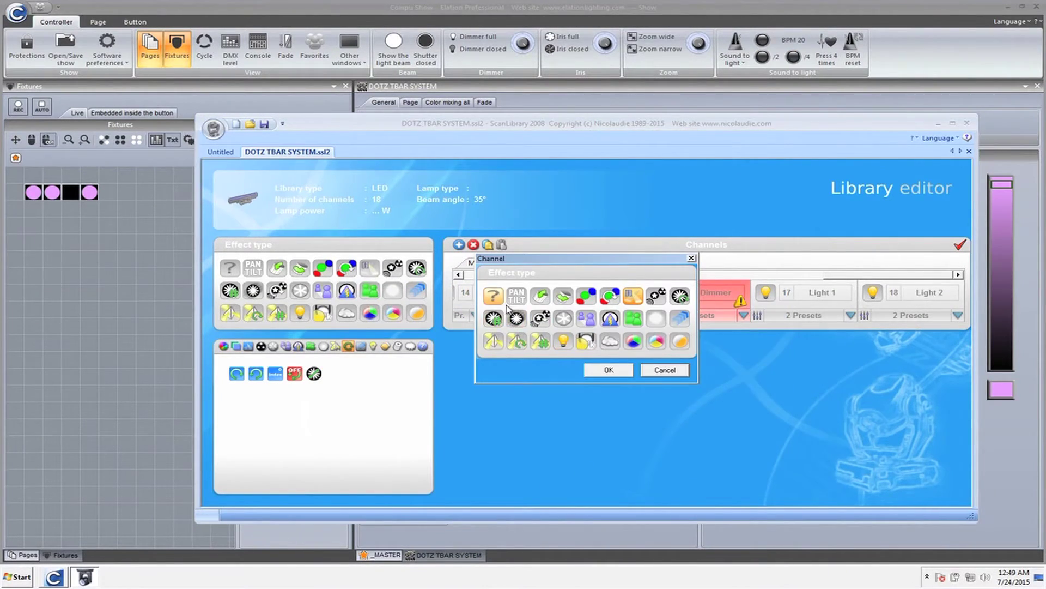
{"action": "left_click", "coordinate": [493, 341]}
{"action": "left_click", "coordinate": [631, 371]}
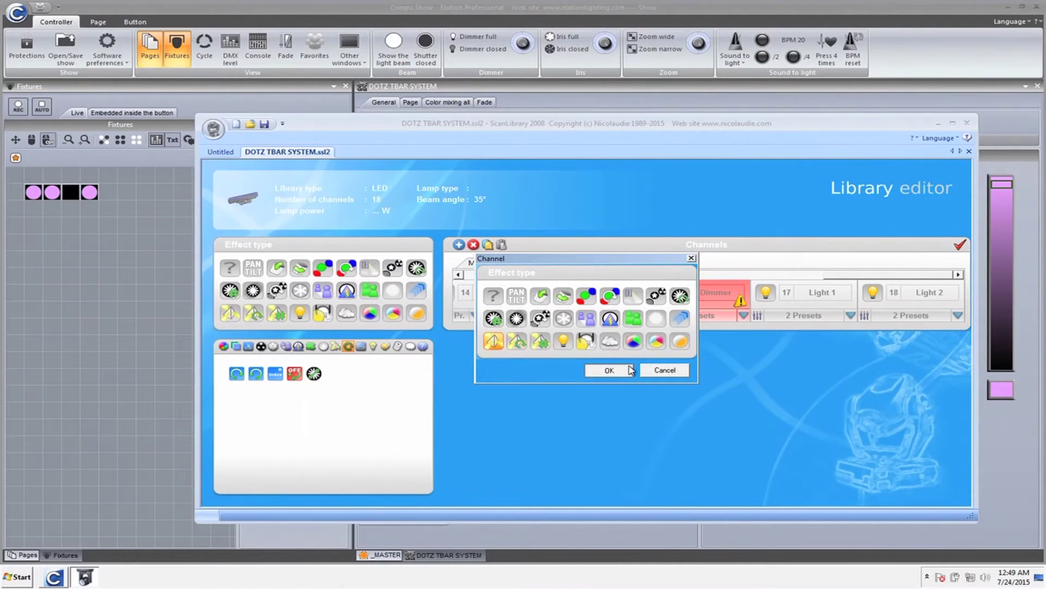
{"action": "right_click", "coordinate": [656, 296]}
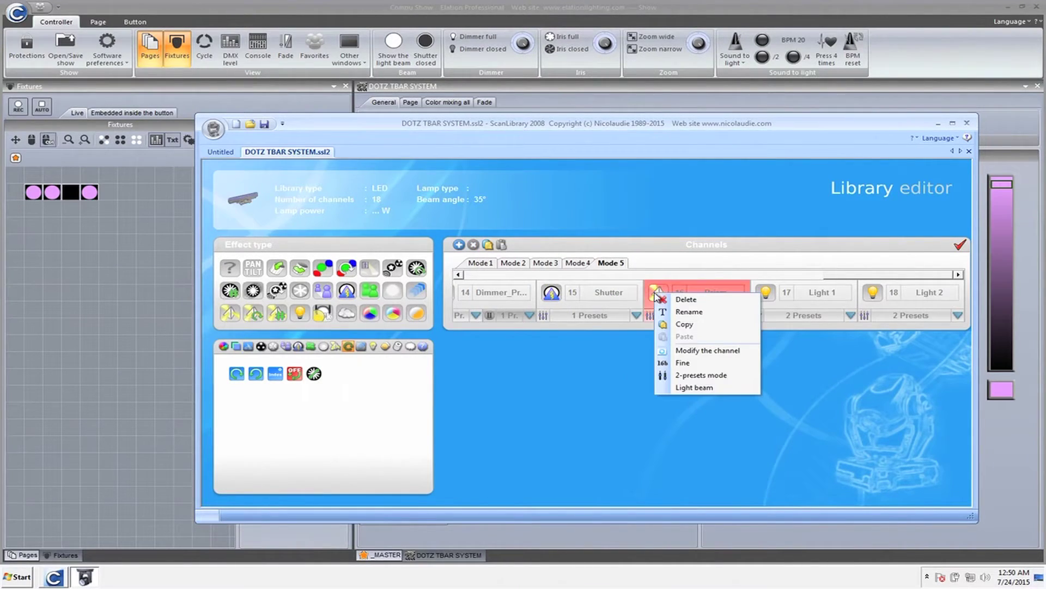
{"action": "left_click", "coordinate": [706, 350]}
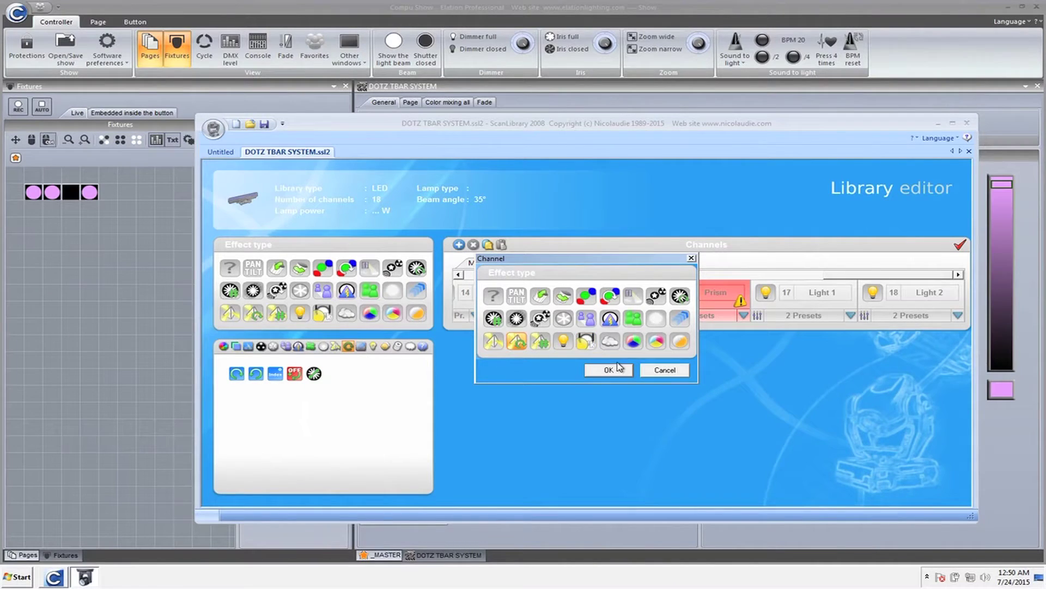
{"action": "left_click", "coordinate": [610, 370]}
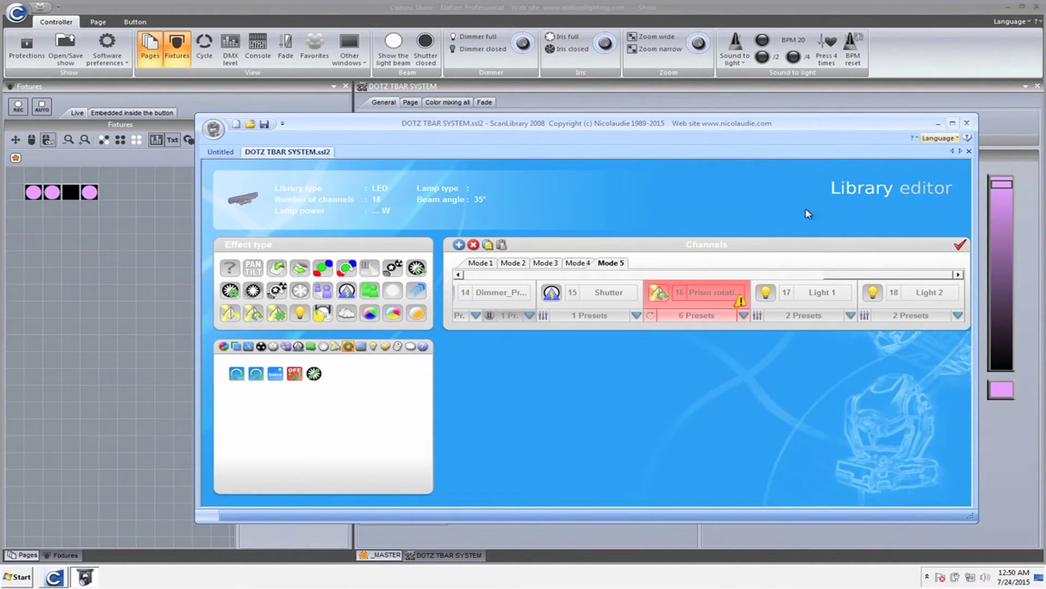
Rename channel 16 to DimmerCurve and save the library.
{"action": "left_click", "coordinate": [728, 290]}
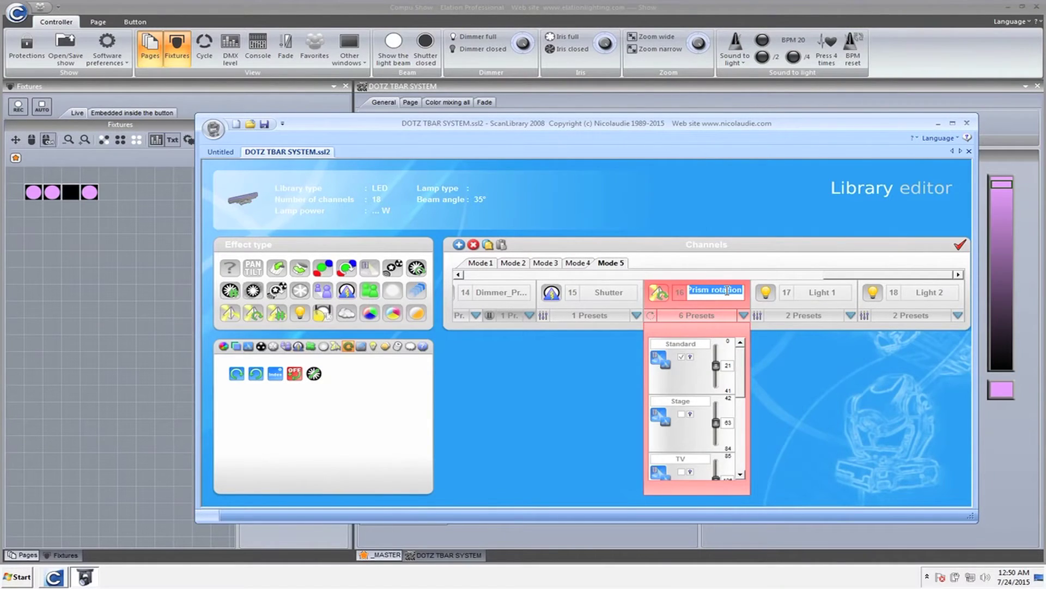
{"action": "type", "text": "DimmerCurve"}
{"action": "key", "text": "Return"}
{"action": "left_click", "coordinate": [265, 124]}
{"action": "left_click", "coordinate": [967, 123]}
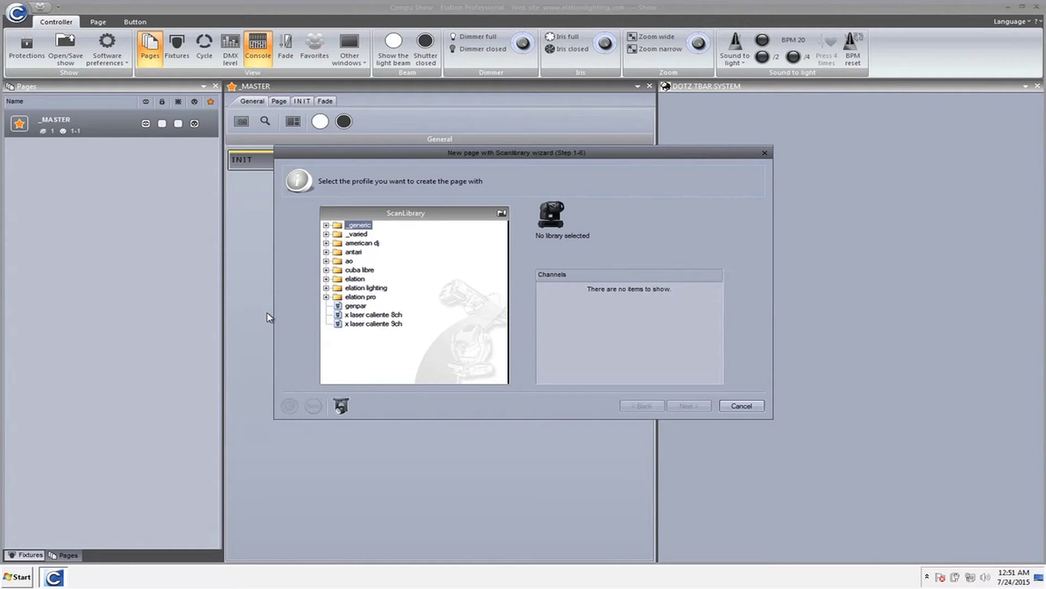
Select the american dj dotz tbar system Mode 5 profile in the wizard.
{"action": "left_click", "coordinate": [326, 242]}
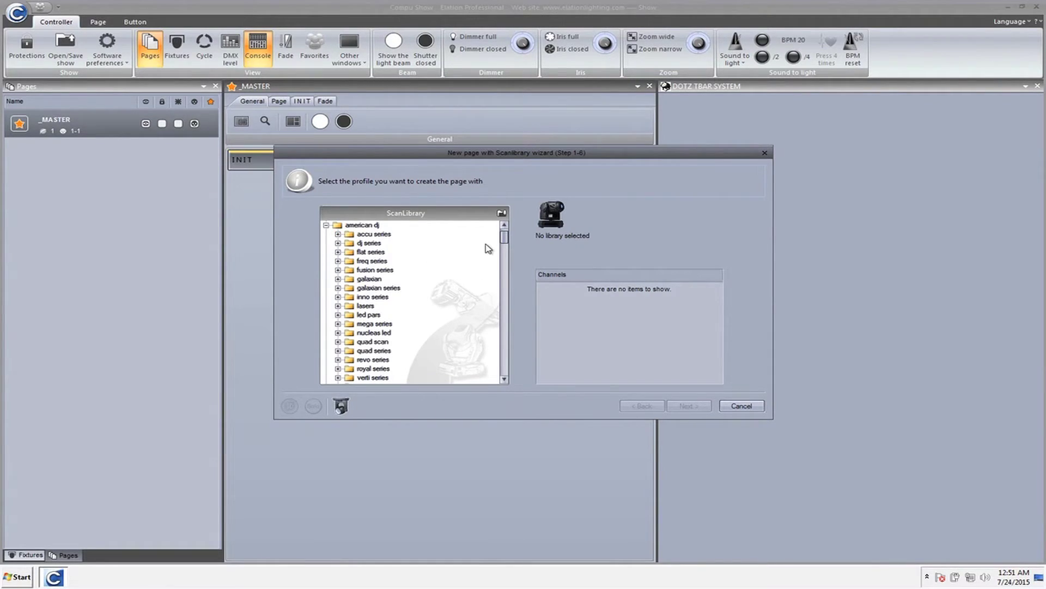
{"action": "left_click_drag", "start_coordinate": [505, 240], "coordinate": [505, 274]}
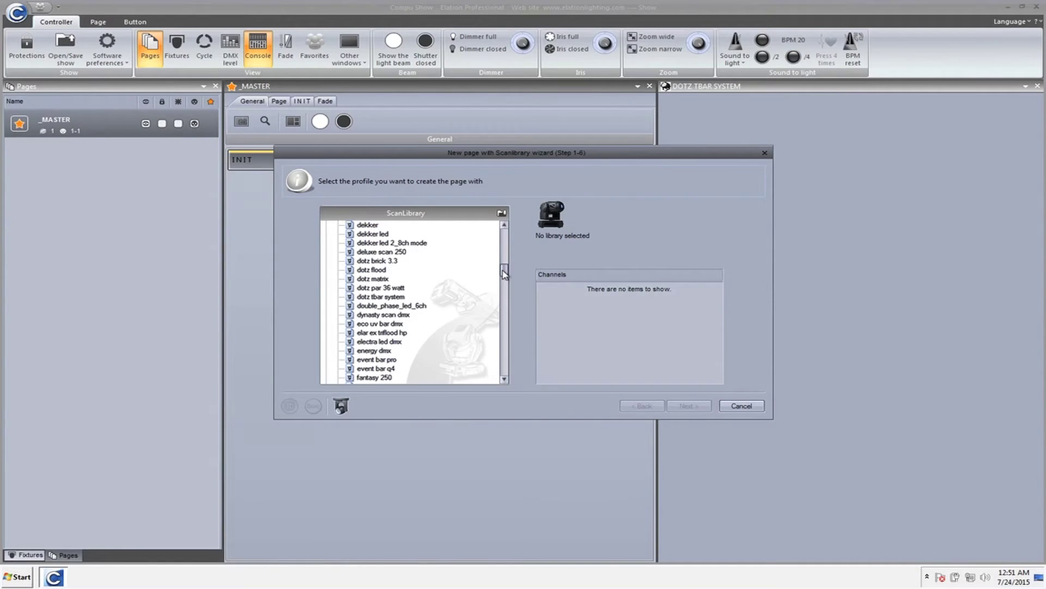
{"action": "double_click", "coordinate": [378, 297]}
{"action": "left_click", "coordinate": [380, 341]}
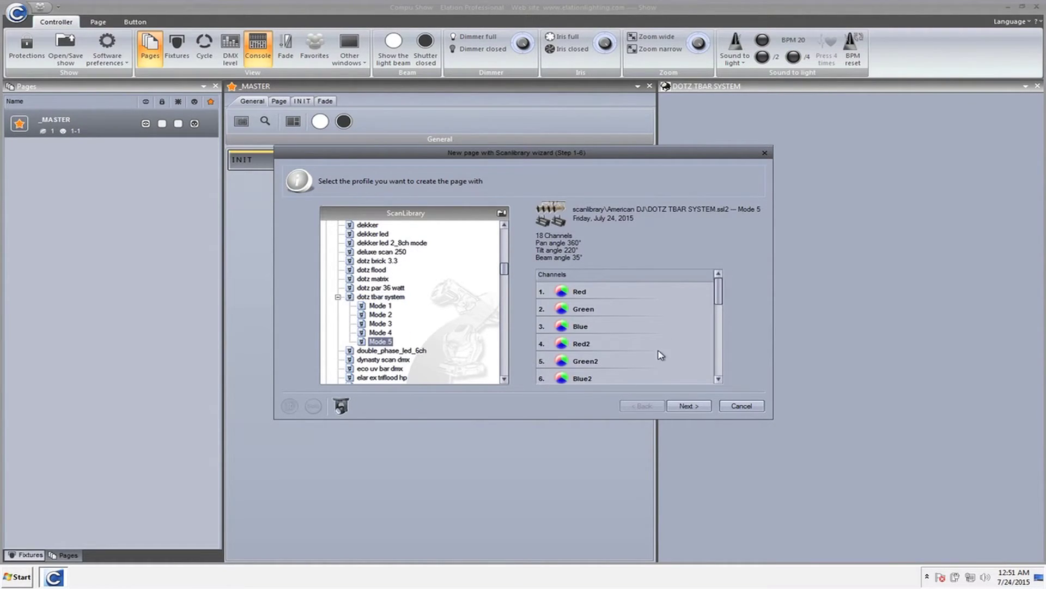
{"action": "left_click_drag", "start_coordinate": [722, 301], "coordinate": [722, 390]}
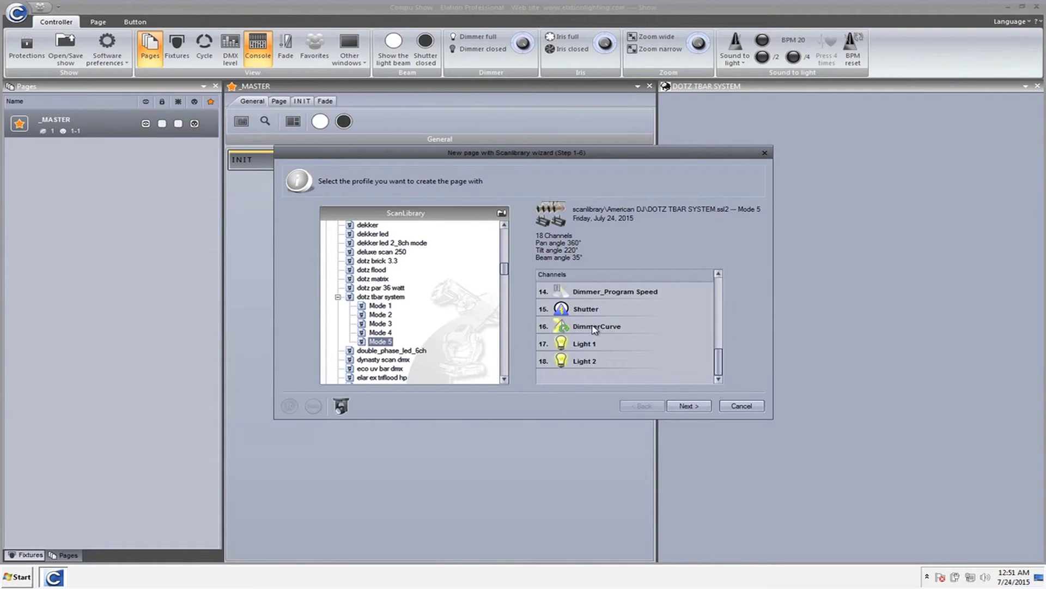
Patch the fixture into DMX universe 1 and finish the wizard.
{"action": "left_click", "coordinate": [688, 406]}
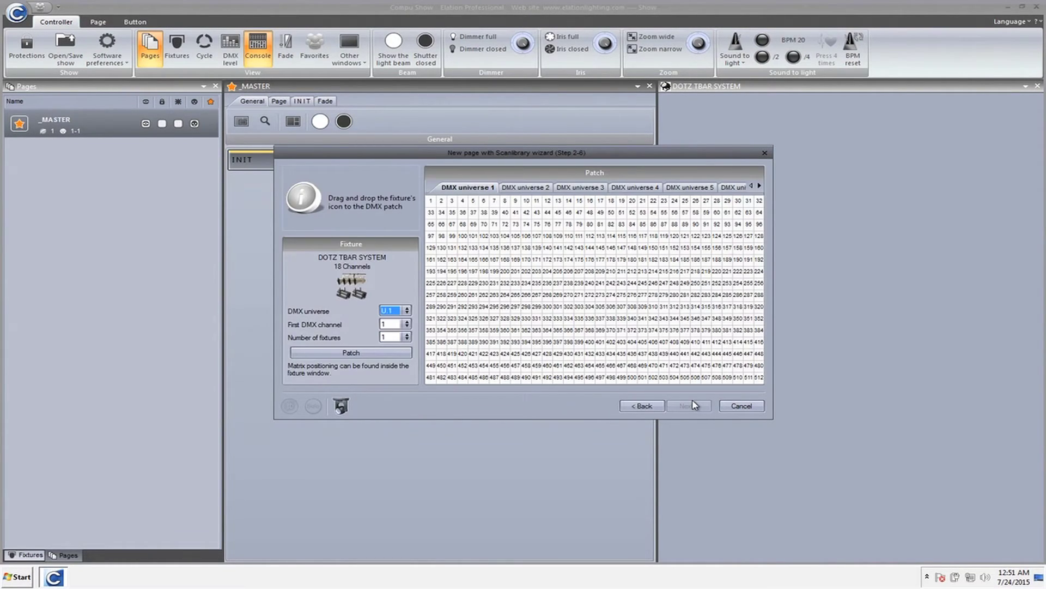
{"action": "left_click", "coordinate": [354, 351]}
{"action": "left_click", "coordinate": [682, 406]}
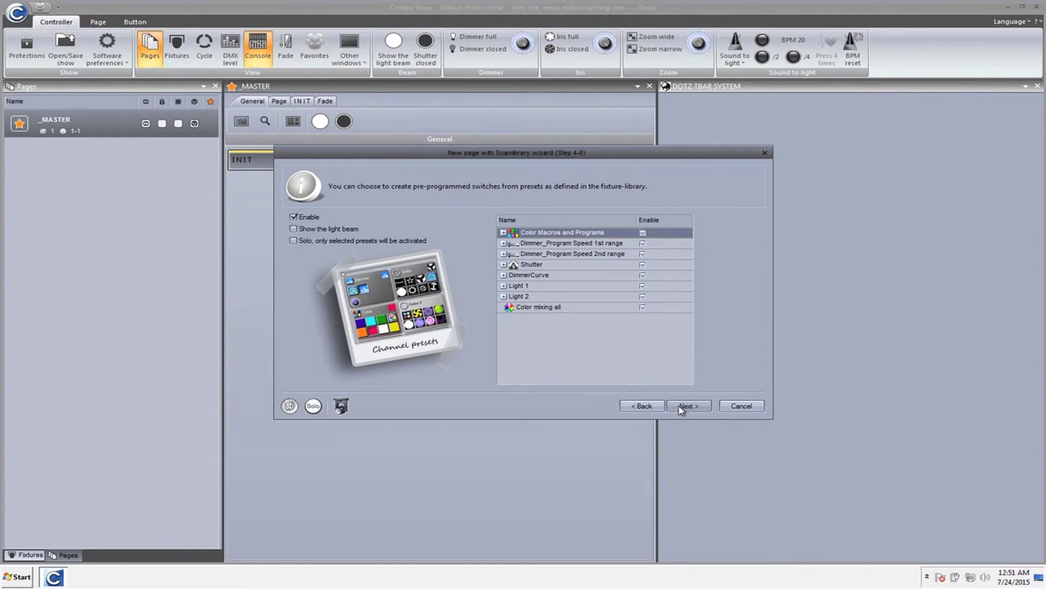
{"action": "left_click", "coordinate": [681, 408]}
{"action": "left_click", "coordinate": [682, 407]}
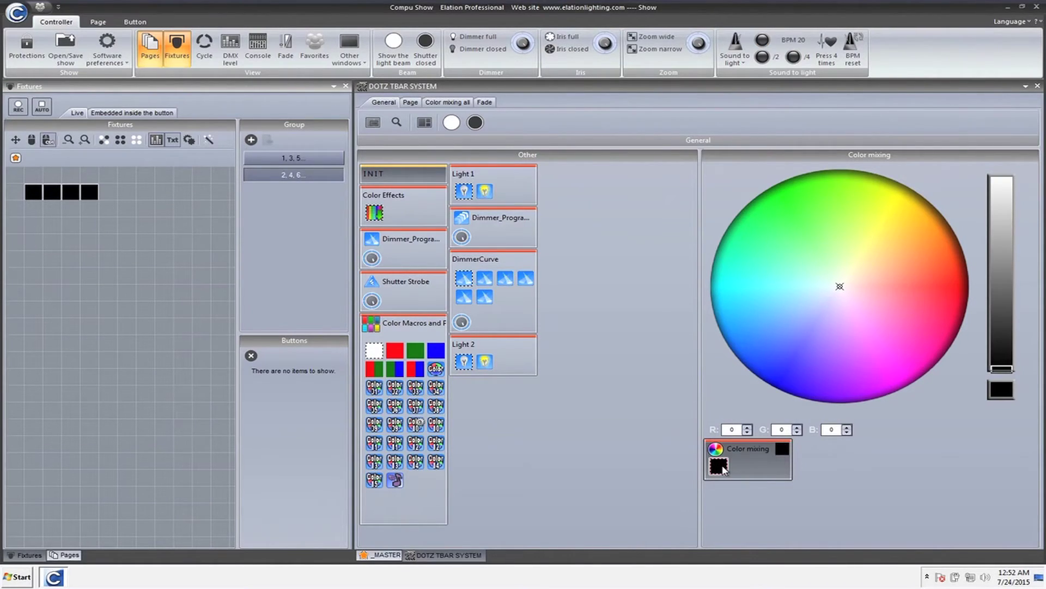
Raise channel 14 of Color mixing all to 100 and save the button.
{"action": "double_click", "coordinate": [723, 467]}
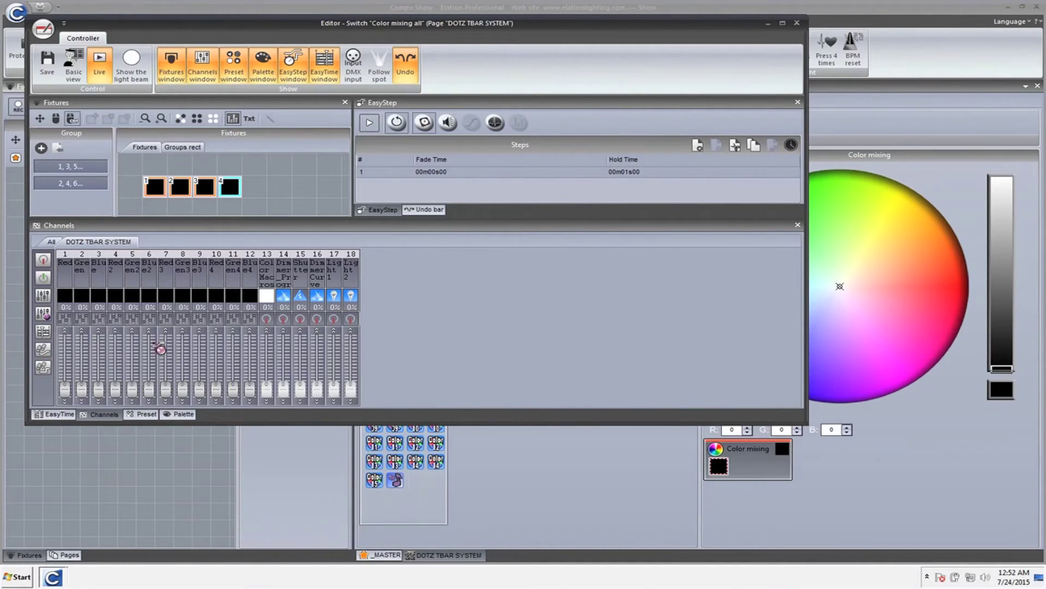
{"action": "left_click", "coordinate": [285, 319]}
{"action": "left_click_drag", "start_coordinate": [283, 389], "coordinate": [285, 329]}
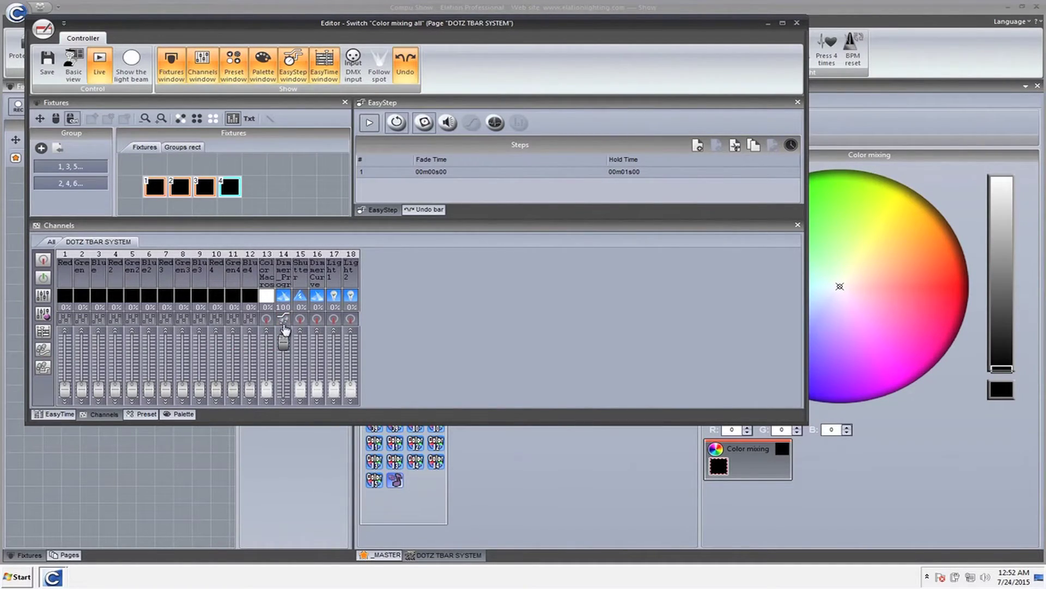
{"action": "left_click", "coordinate": [797, 23]}
{"action": "key", "text": "Return"}
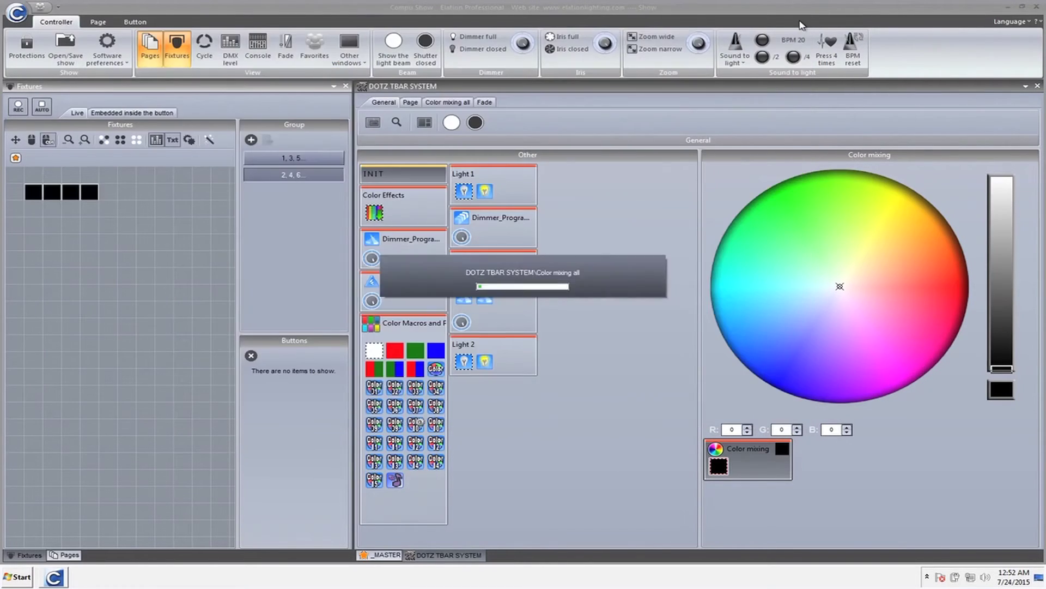
Set full brightness and pale blue (R 199, G 215, B 255) for all pars.
{"action": "left_click_drag", "start_coordinate": [994, 288], "coordinate": [1001, 178]}
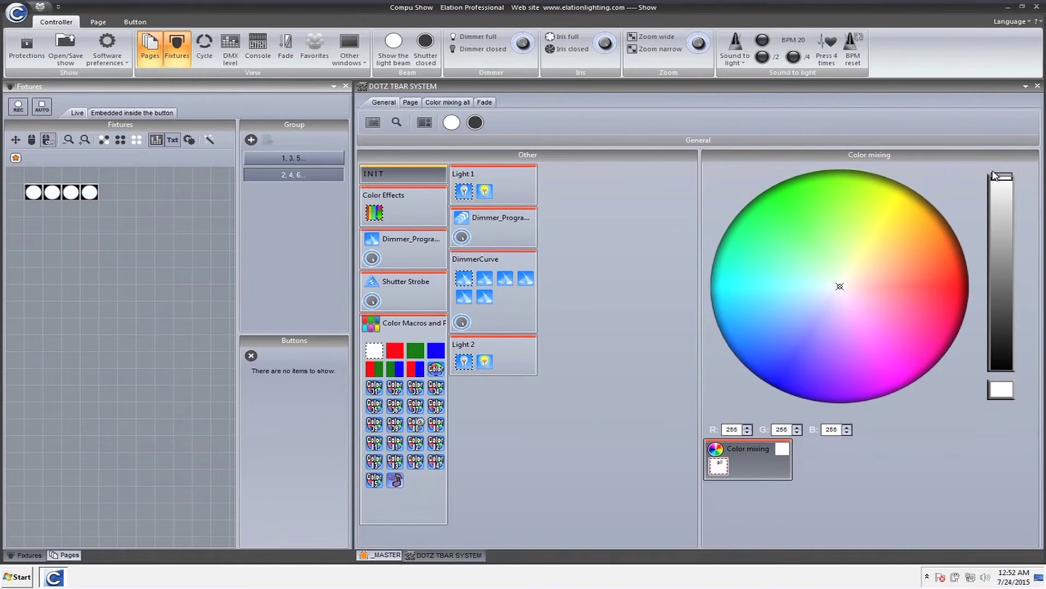
{"action": "left_click", "coordinate": [790, 324]}
{"action": "left_click_drag", "start_coordinate": [779, 346], "coordinate": [819, 308]}
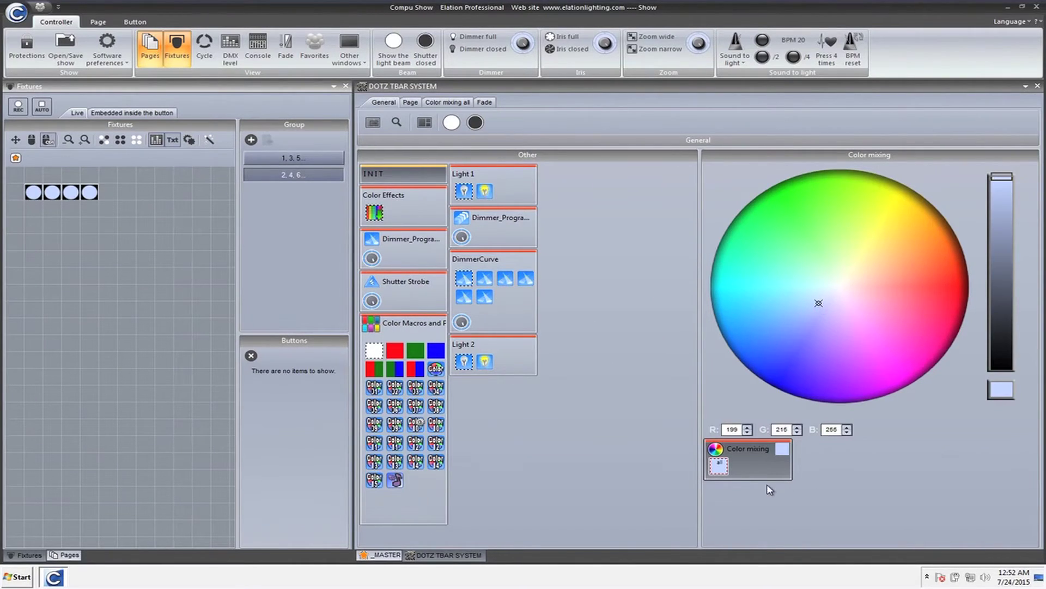
Rename the colour mixing button to 'Color mixing ALL'.
{"action": "right_click", "coordinate": [720, 468]}
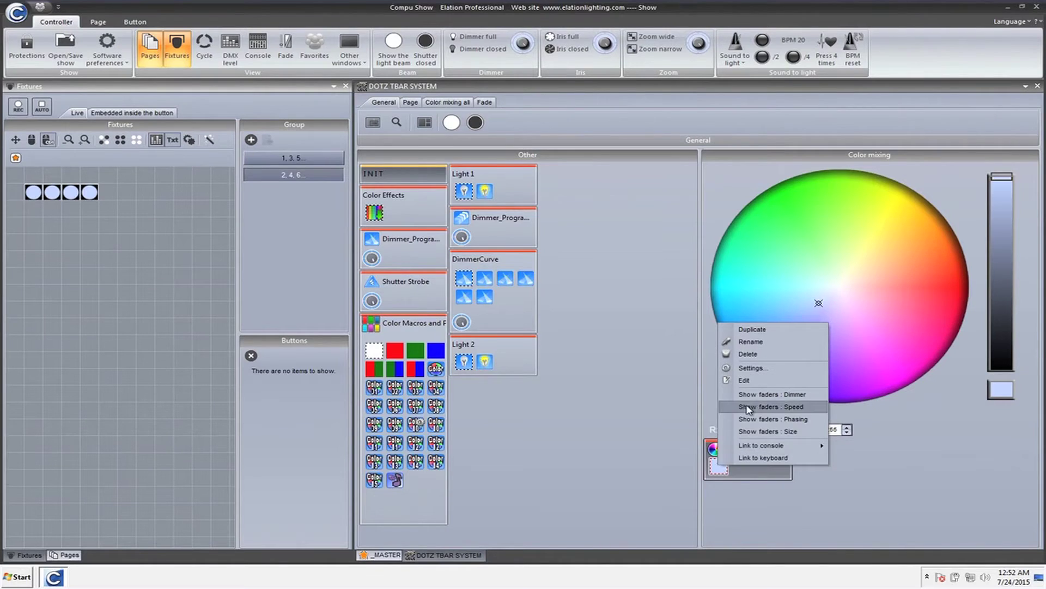
{"action": "left_click", "coordinate": [747, 344]}
{"action": "key", "text": "End"}
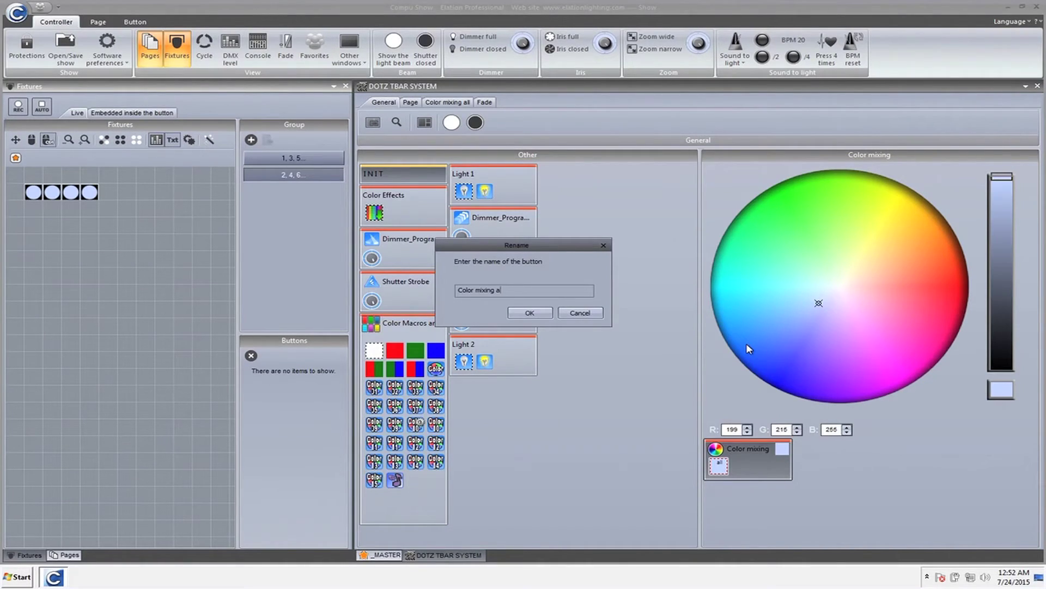
{"action": "key", "text": "BackSpace"}
{"action": "type", "text": "ALL"}
{"action": "left_click", "coordinate": [528, 313]}
Duplicate the Color mixing ALL button, naming the copy Colormix 1.
{"action": "right_click", "coordinate": [719, 467]}
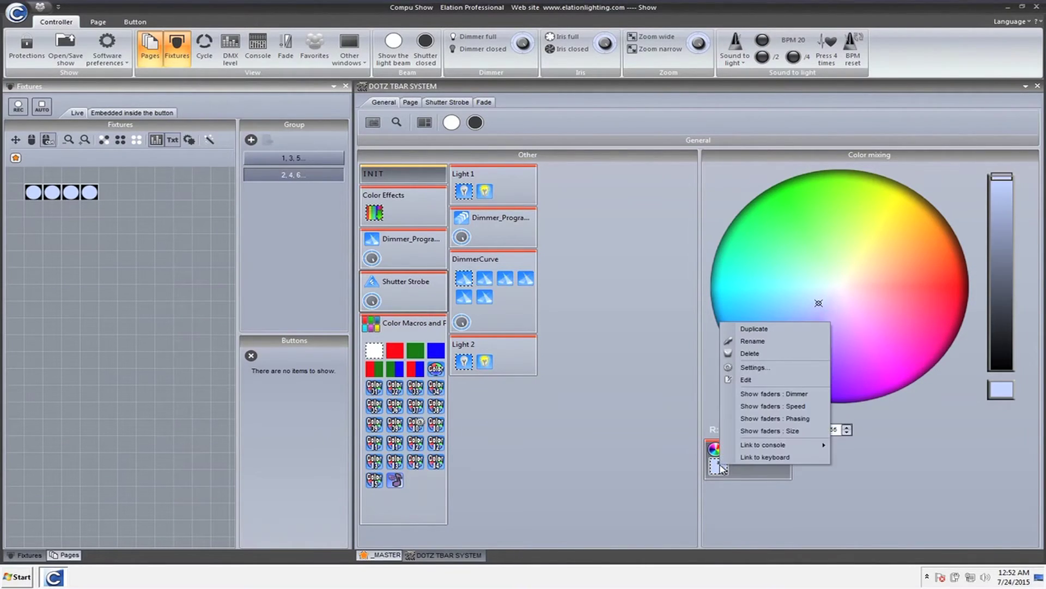
{"action": "left_click", "coordinate": [738, 331]}
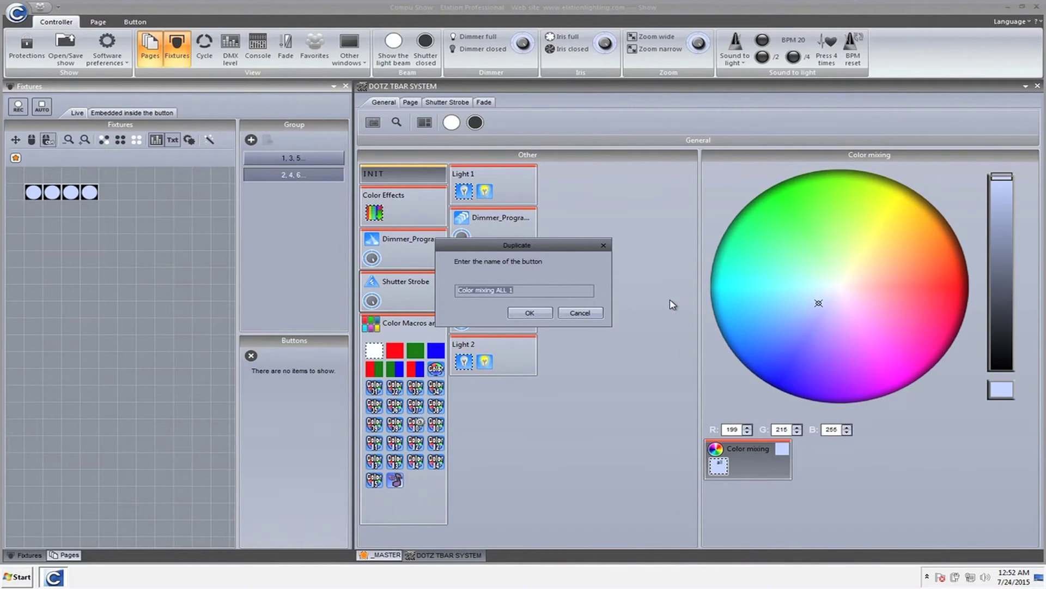
{"action": "type", "text": "Colormix"}
{"action": "key", "text": "Return"}
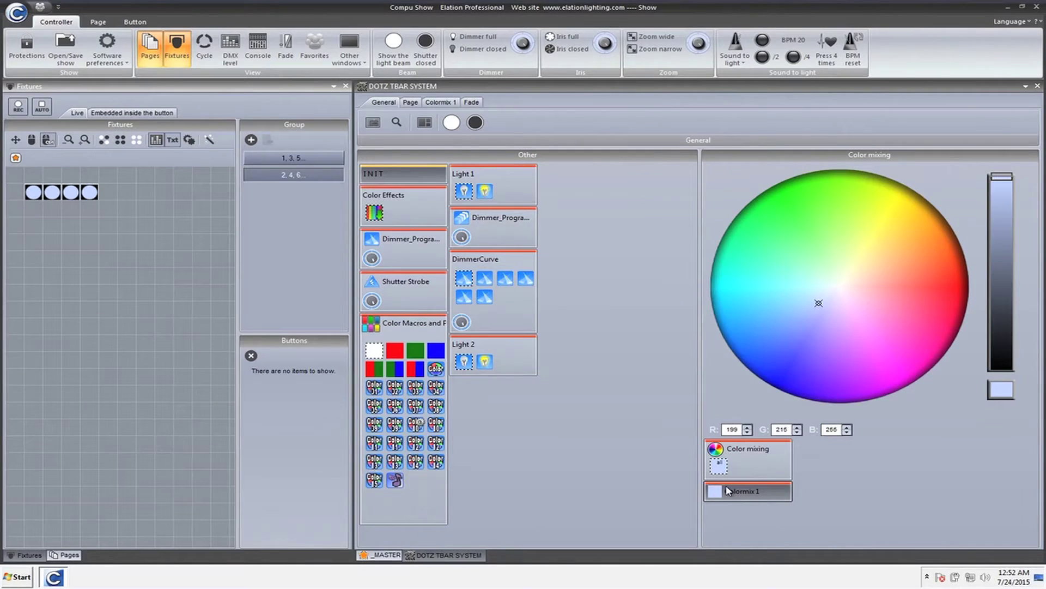
Rename the duplicated button to 'Color Mix'.
{"action": "right_click", "coordinate": [736, 493]}
{"action": "key", "text": "Escape"}
{"action": "right_click", "coordinate": [761, 494]}
{"action": "key", "text": "Escape"}
{"action": "right_click", "coordinate": [723, 494]}
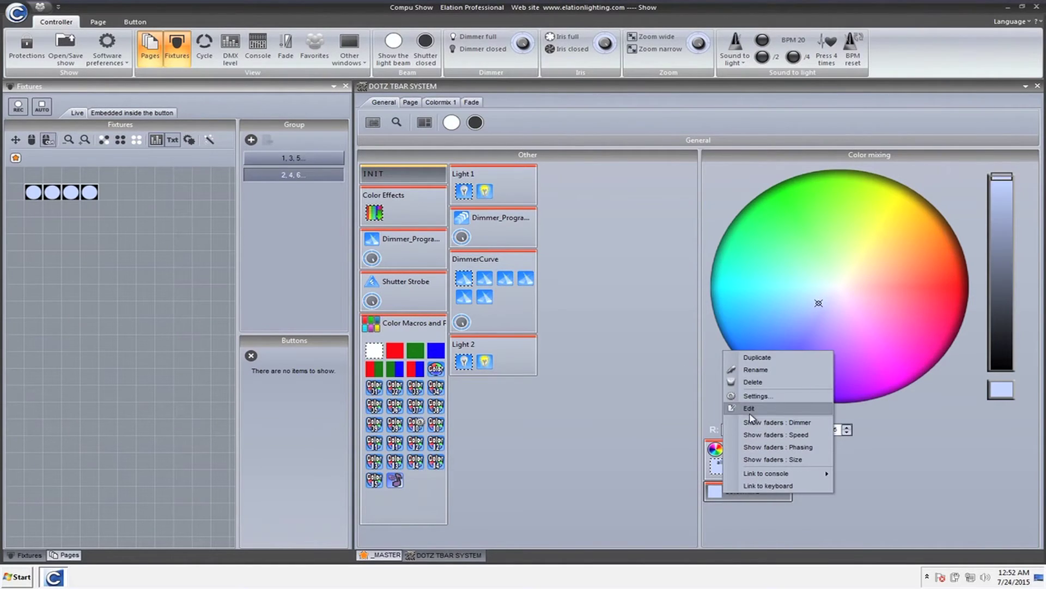
{"action": "key", "text": "Escape"}
{"action": "right_click", "coordinate": [742, 494]}
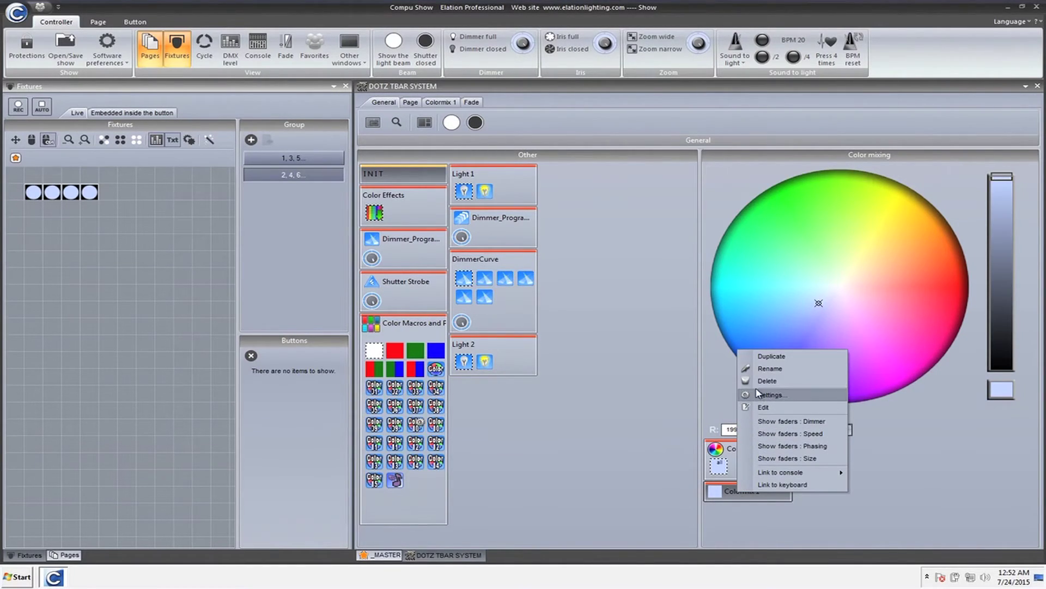
{"action": "left_click", "coordinate": [769, 369]}
{"action": "type", "text": "Colo"}
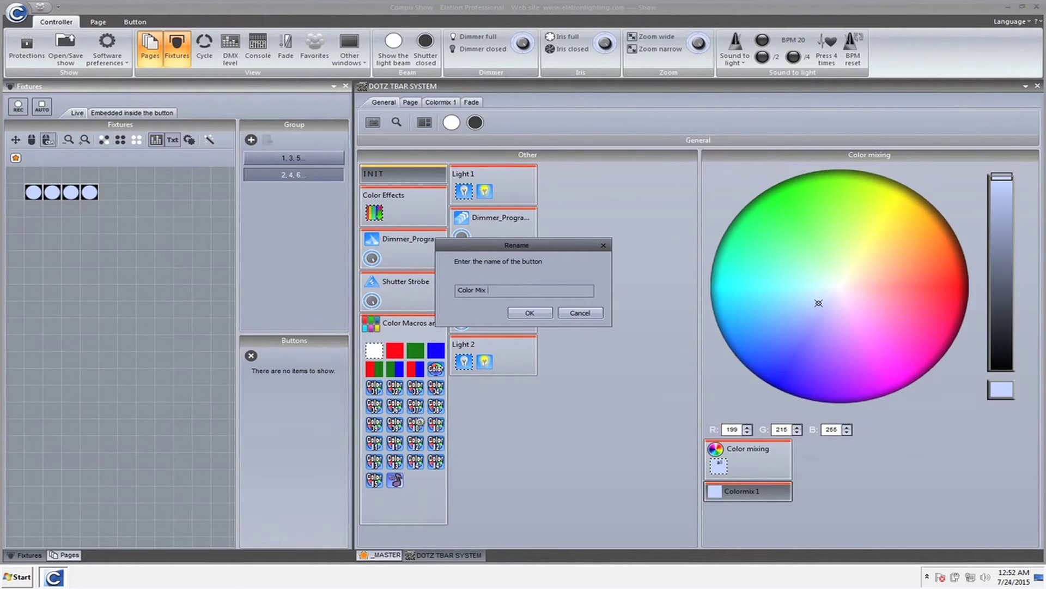
{"action": "type", "text": "r Mix"}
{"action": "key", "text": "BackSpace"}
{"action": "key", "text": "Return"}
Correct the duplicated button's name to 'Colormix1'.
{"action": "right_click", "coordinate": [742, 468]}
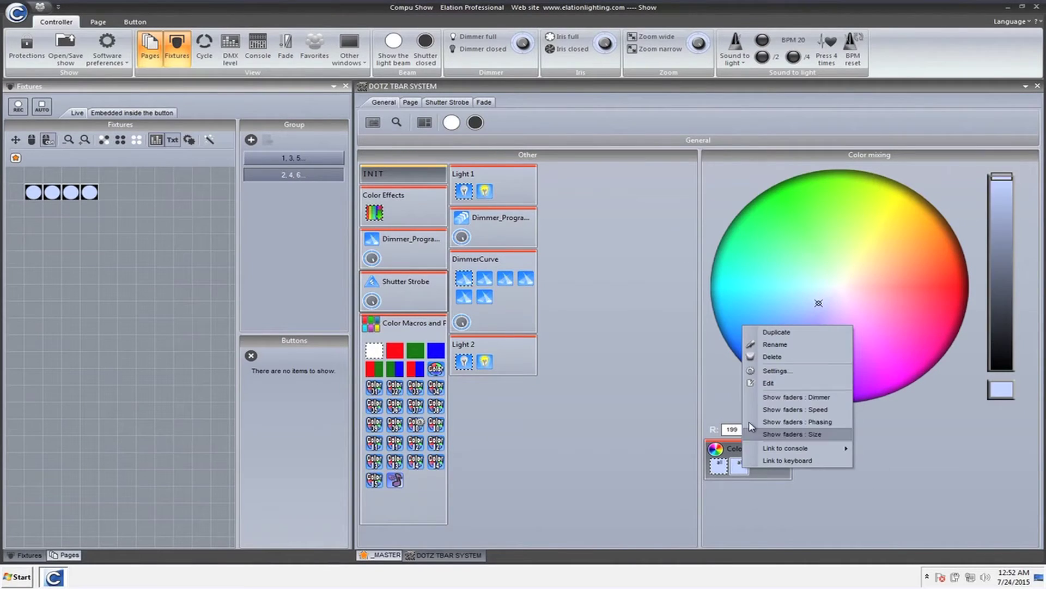
{"action": "left_click", "coordinate": [770, 348]}
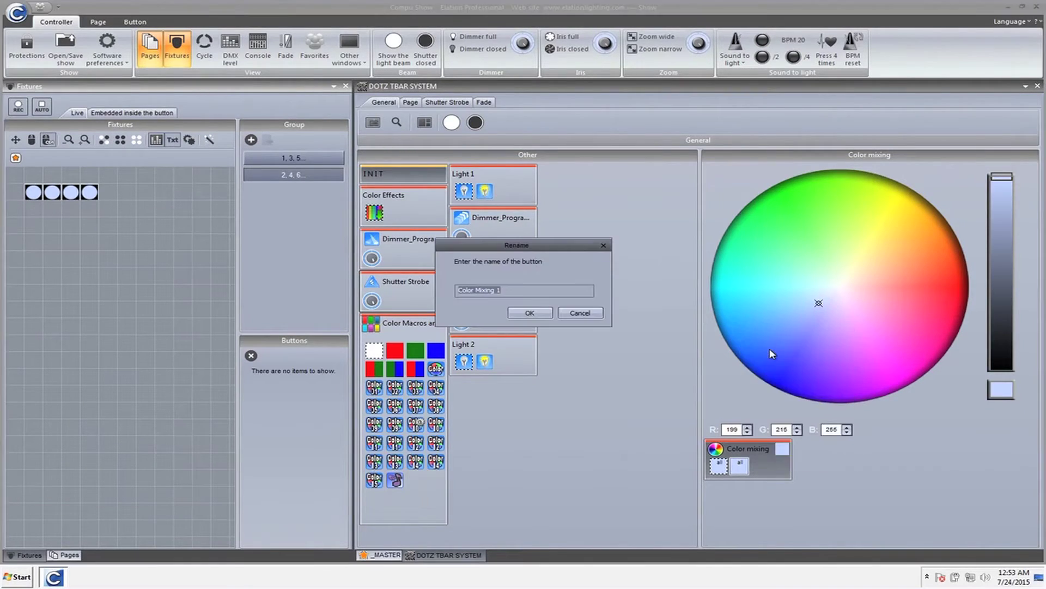
{"action": "left_click", "coordinate": [510, 291]}
{"action": "key", "text": "BackSpace"}
{"action": "type", "text": "x1"}
{"action": "key", "text": "Return"}
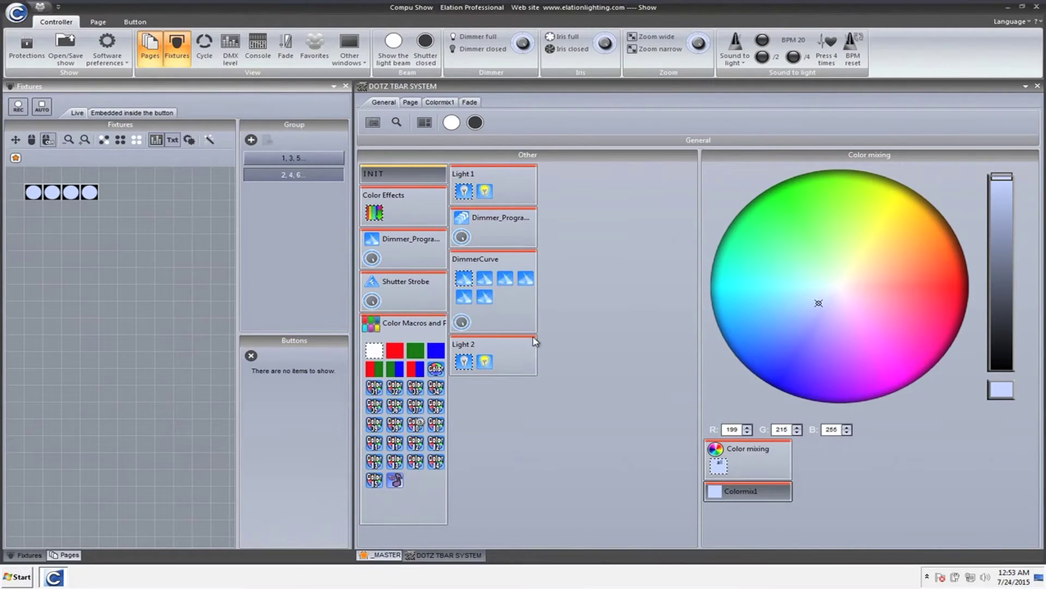
Release pars 2–4 from Colormix1 so it controls only the first par.
{"action": "double_click", "coordinate": [749, 493]}
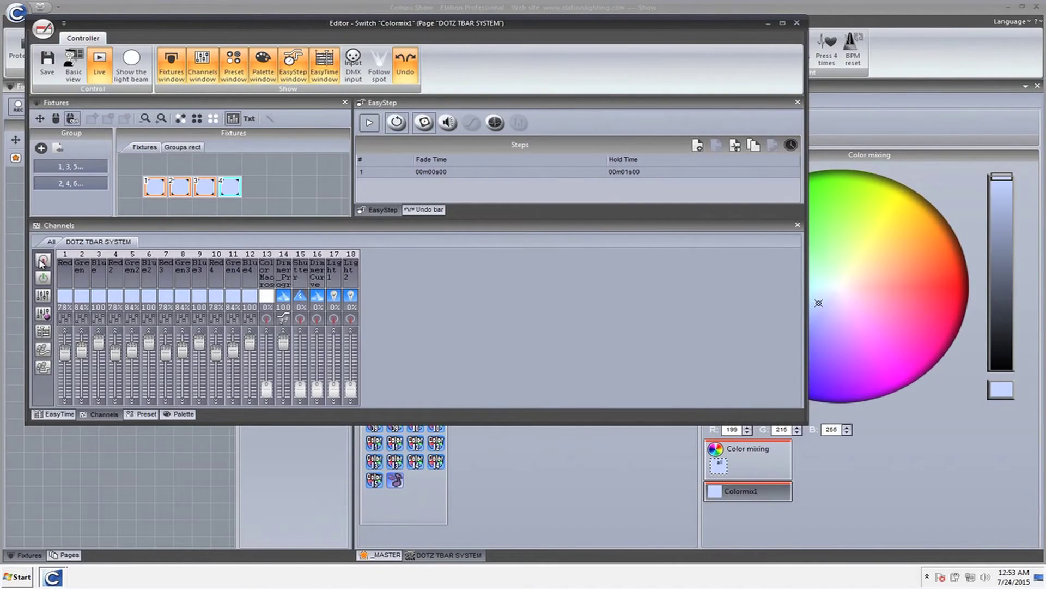
{"action": "left_click_drag", "start_coordinate": [115, 318], "coordinate": [216, 319]}
{"action": "left_click", "coordinate": [250, 323]}
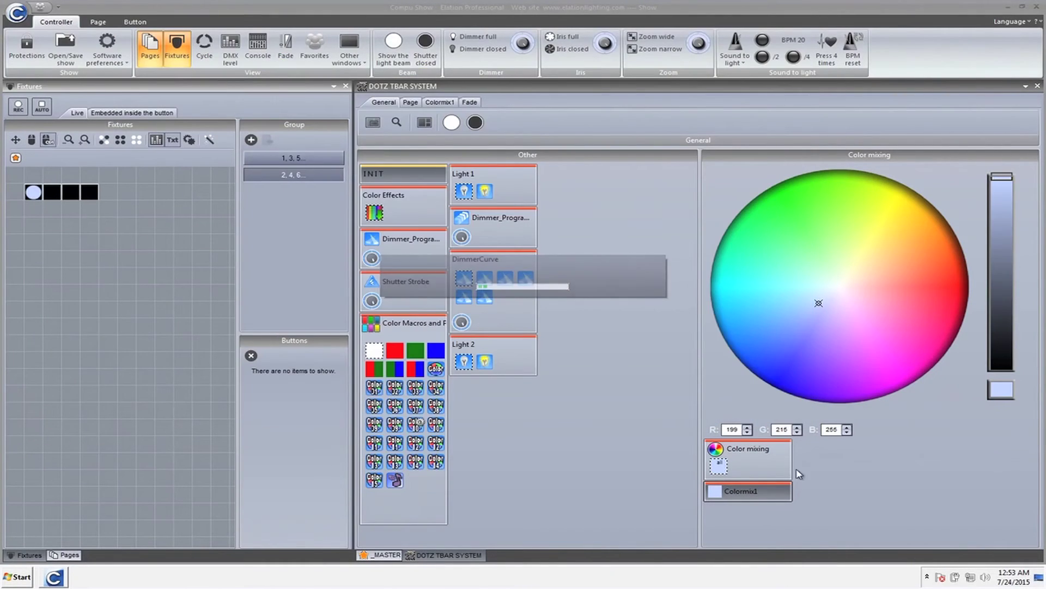
Colour all pars red with Color mixing ALL and the first par green with Colormix1.
{"action": "left_click", "coordinate": [719, 464]}
{"action": "mouse_move", "coordinate": [847, 297]}
{"action": "left_mouse_down"}
{"action": "mouse_move", "coordinate": [875, 297]}
{"action": "mouse_move", "coordinate": [852, 287]}
{"action": "mouse_move", "coordinate": [963, 279]}
{"action": "left_mouse_up"}
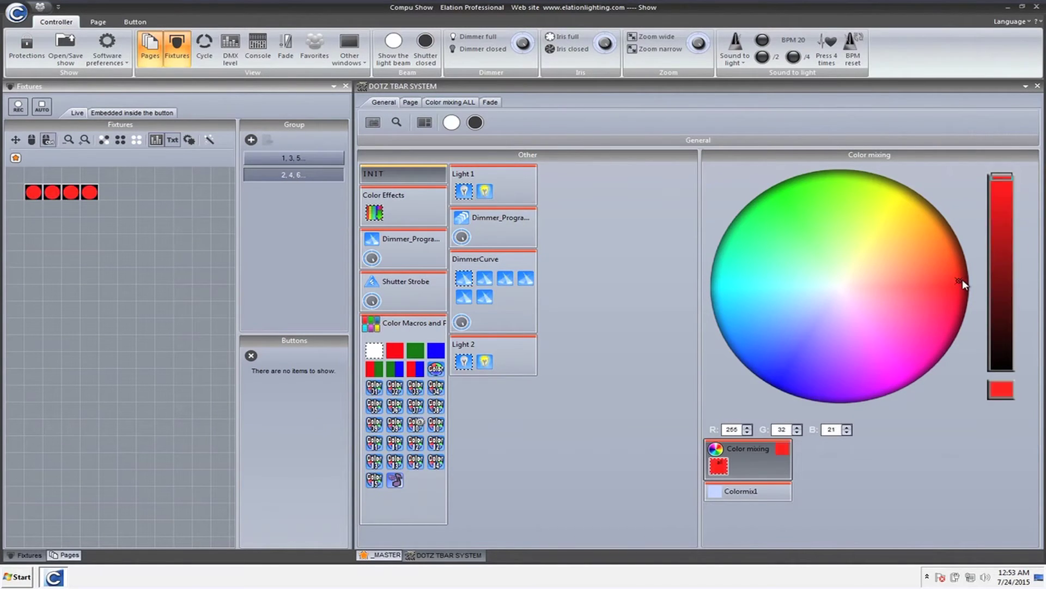
{"action": "left_click", "coordinate": [730, 492]}
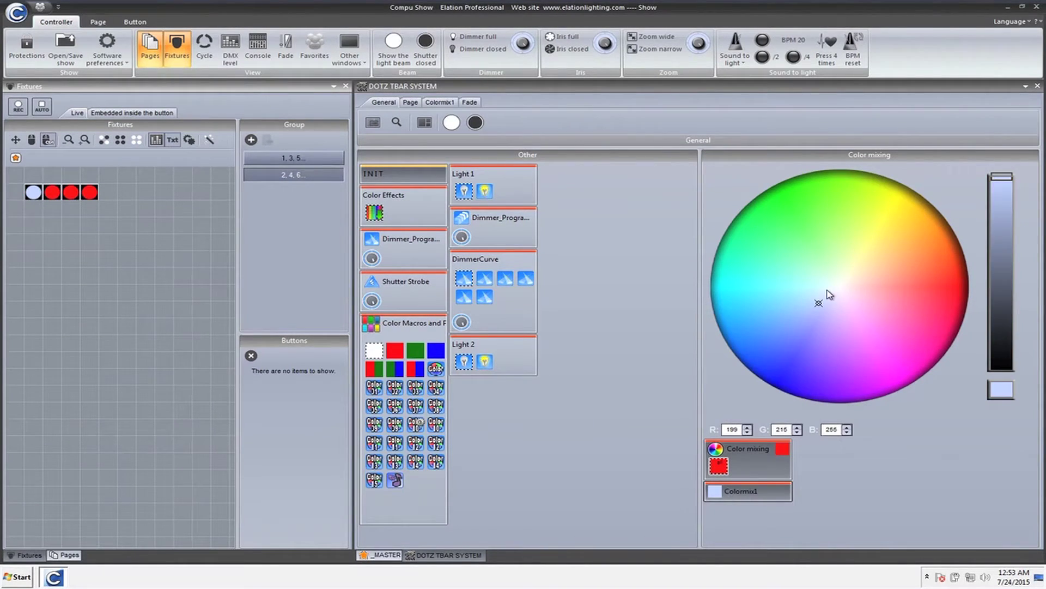
{"action": "mouse_move", "coordinate": [829, 295]}
{"action": "left_mouse_down"}
{"action": "mouse_move", "coordinate": [806, 341]}
{"action": "mouse_move", "coordinate": [792, 290]}
{"action": "mouse_move", "coordinate": [818, 217]}
{"action": "mouse_move", "coordinate": [787, 185]}
{"action": "left_mouse_up"}
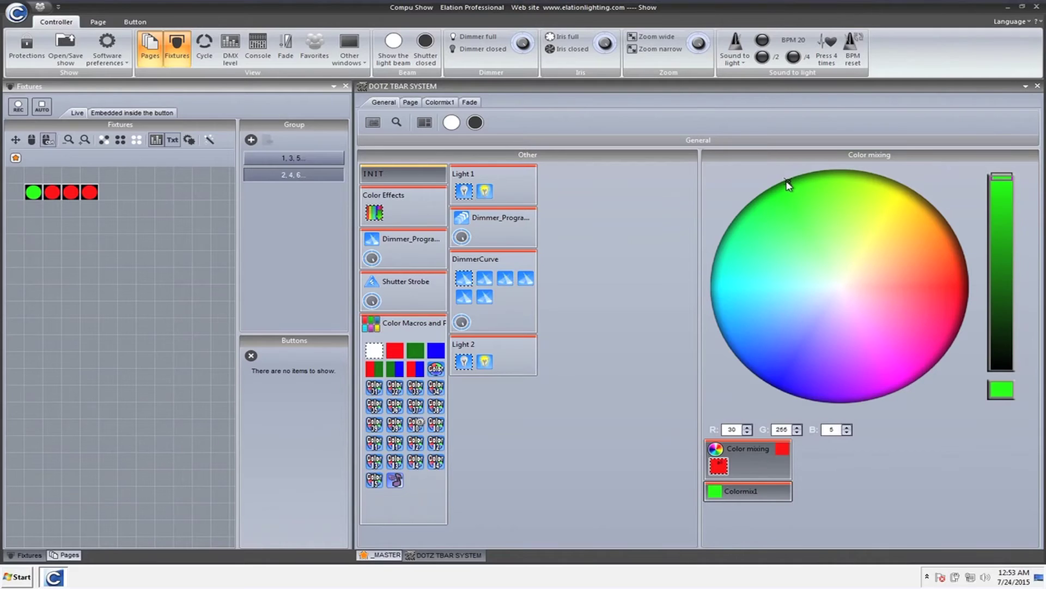
{"action": "left_click", "coordinate": [719, 466]}
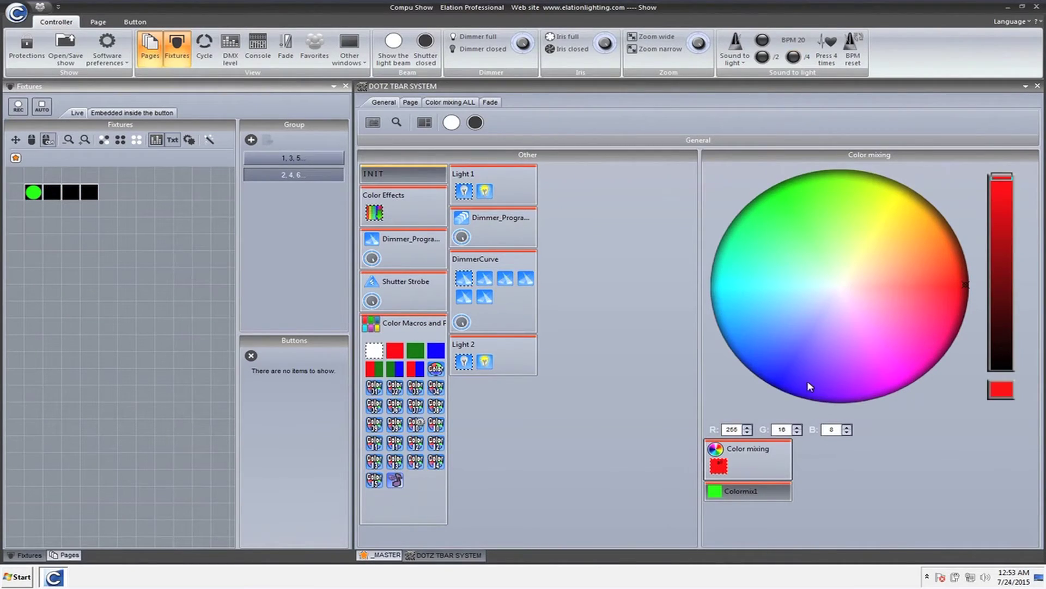
{"action": "left_click", "coordinate": [720, 467]}
{"action": "left_click", "coordinate": [717, 489]}
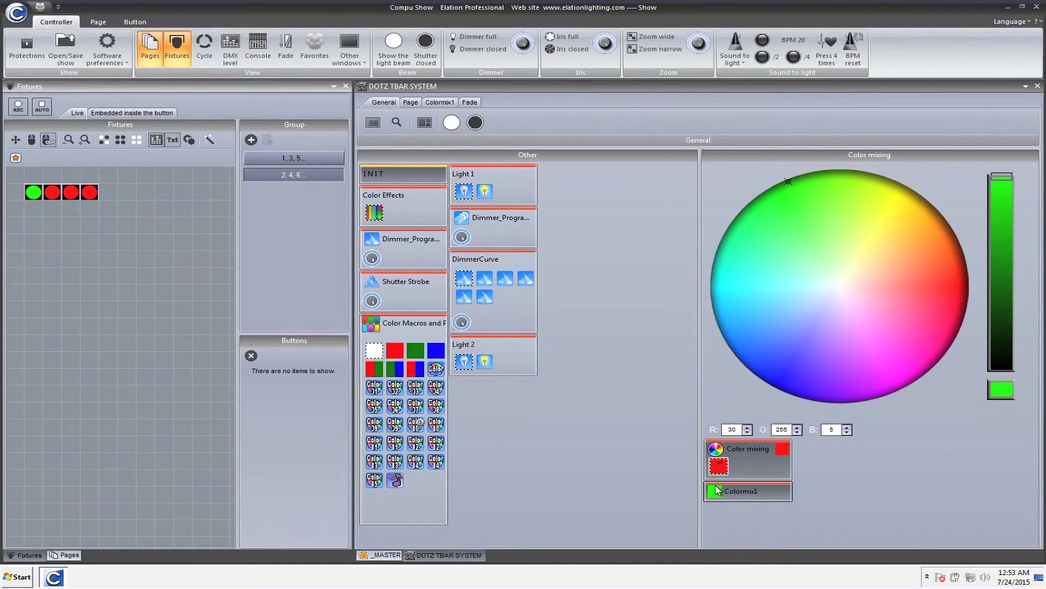
Duplicate Colormix1 as a new button named Colormix 2.
{"action": "right_click", "coordinate": [716, 492]}
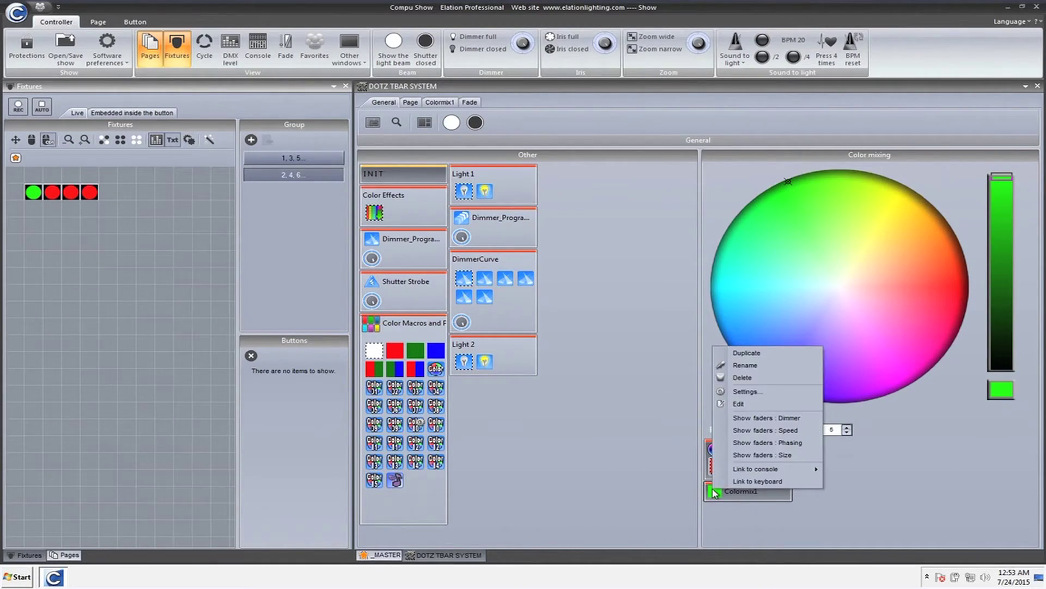
{"action": "left_click", "coordinate": [741, 351]}
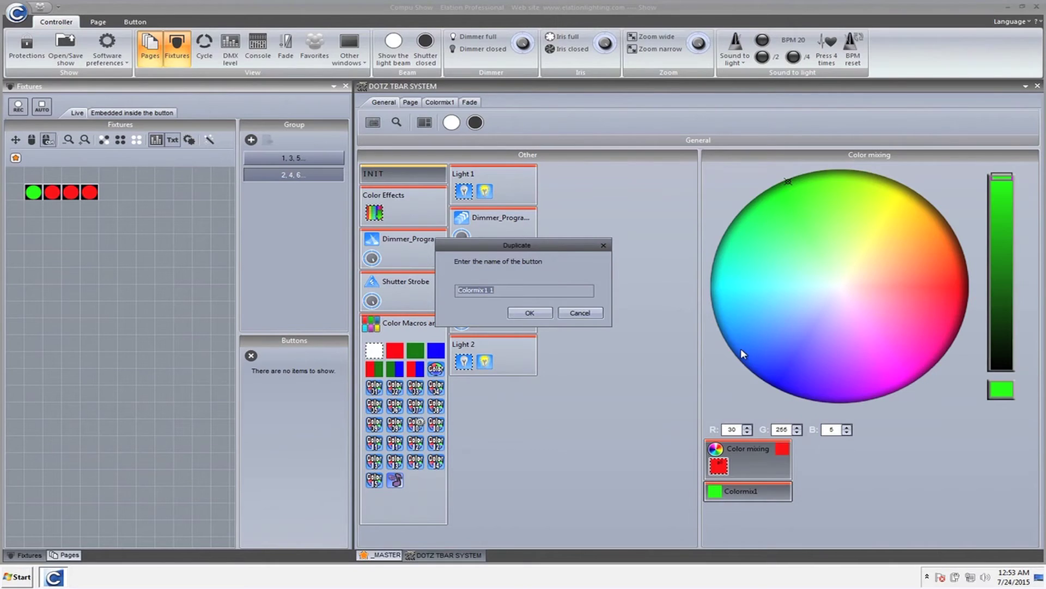
{"action": "type", "text": "CVo"}
{"action": "key", "text": "Return"}
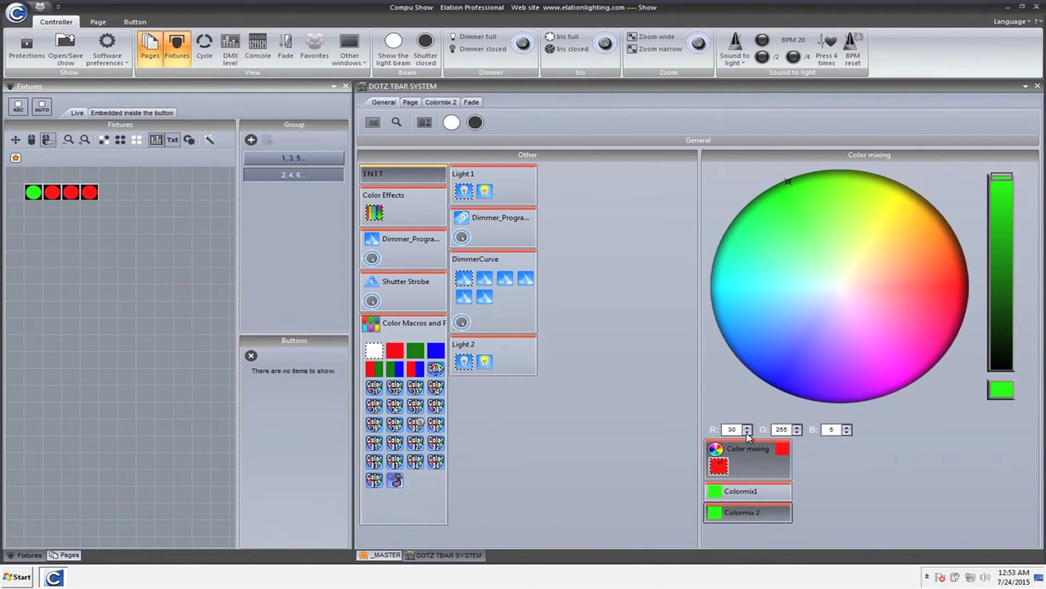
Release the first par's channels in Colormix 2, set channels 4–6 to the same mode, and save.
{"action": "double_click", "coordinate": [728, 514]}
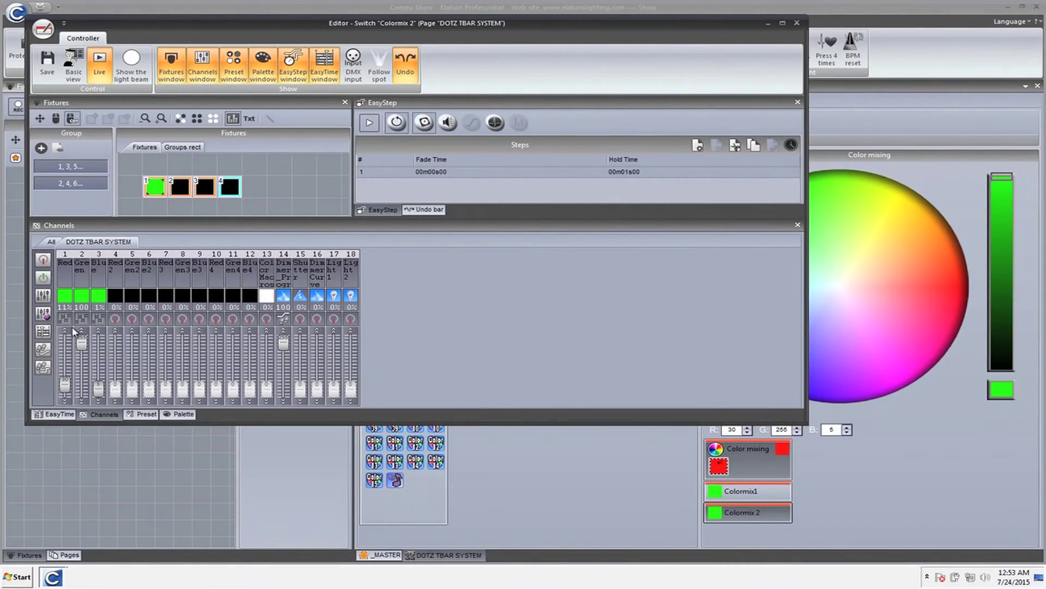
{"action": "left_click", "coordinate": [96, 319]}
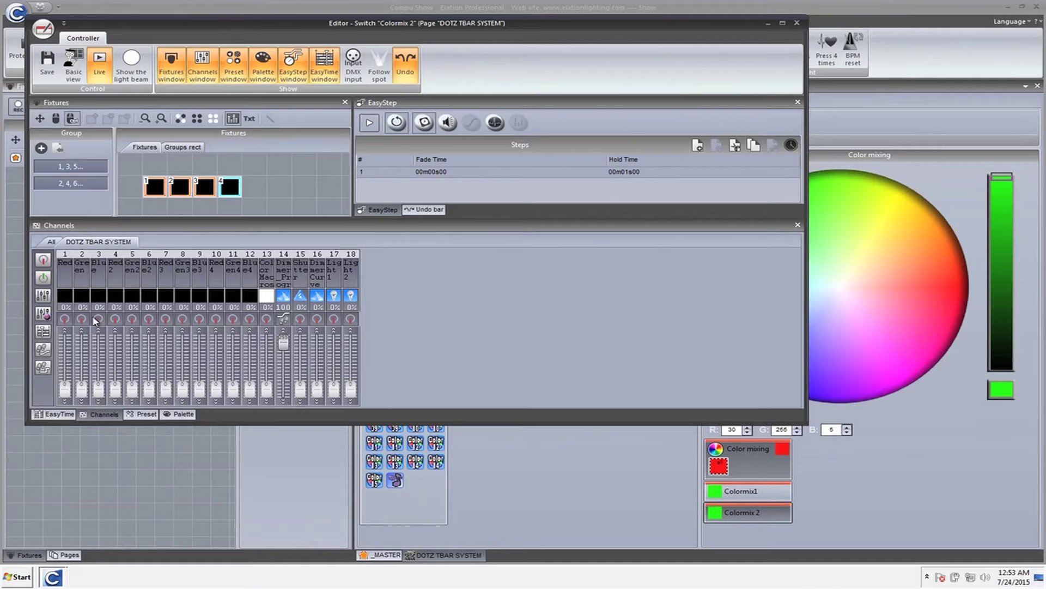
{"action": "left_click", "coordinate": [147, 321]}
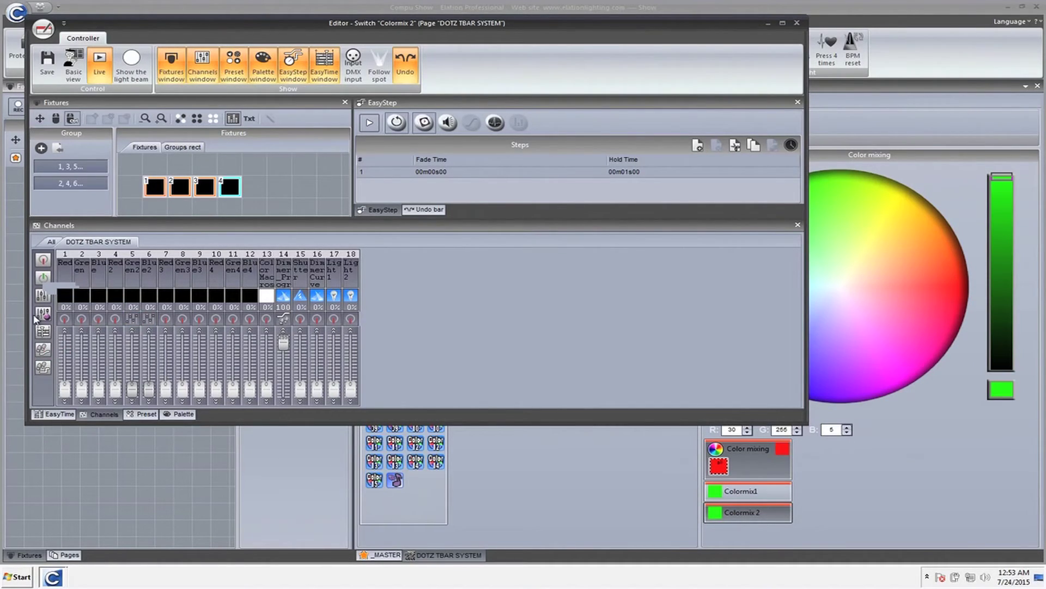
{"action": "left_click", "coordinate": [115, 318]}
{"action": "left_click", "coordinate": [793, 26]}
{"action": "key", "text": "Return"}
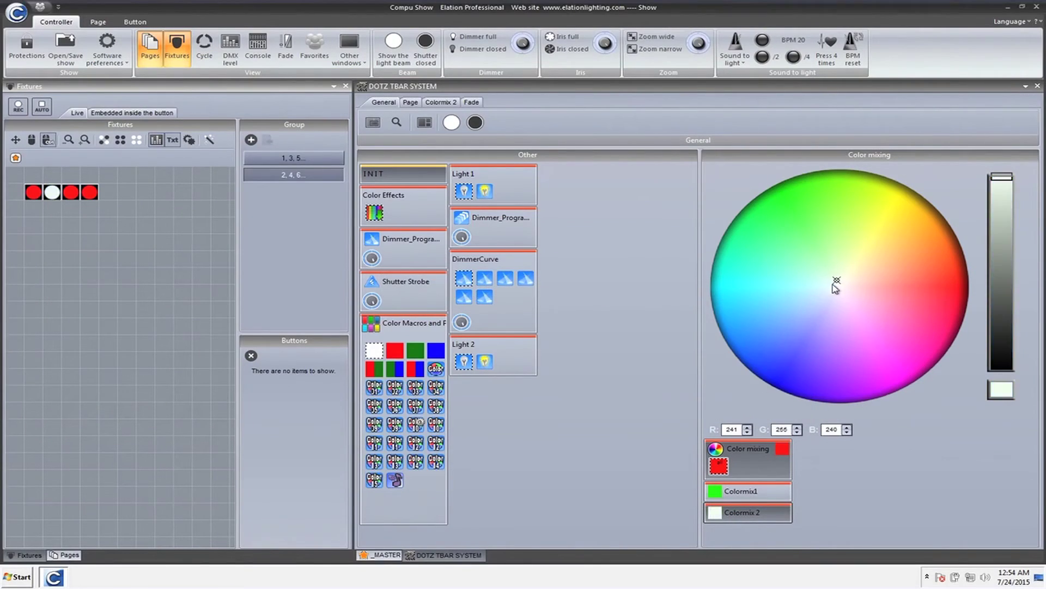
Colour Colormix 2 blue (R 14, G 46, B 255) and Colormix1 pink.
{"action": "left_click", "coordinate": [765, 373]}
{"action": "left_click", "coordinate": [731, 492]}
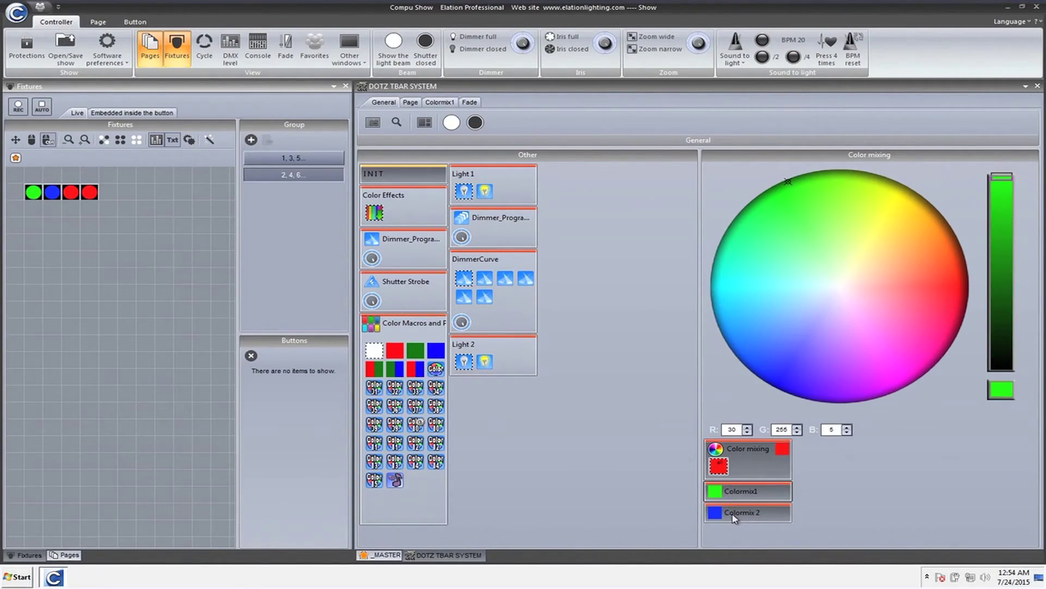
{"action": "left_click", "coordinate": [736, 519]}
{"action": "left_click", "coordinate": [730, 492]}
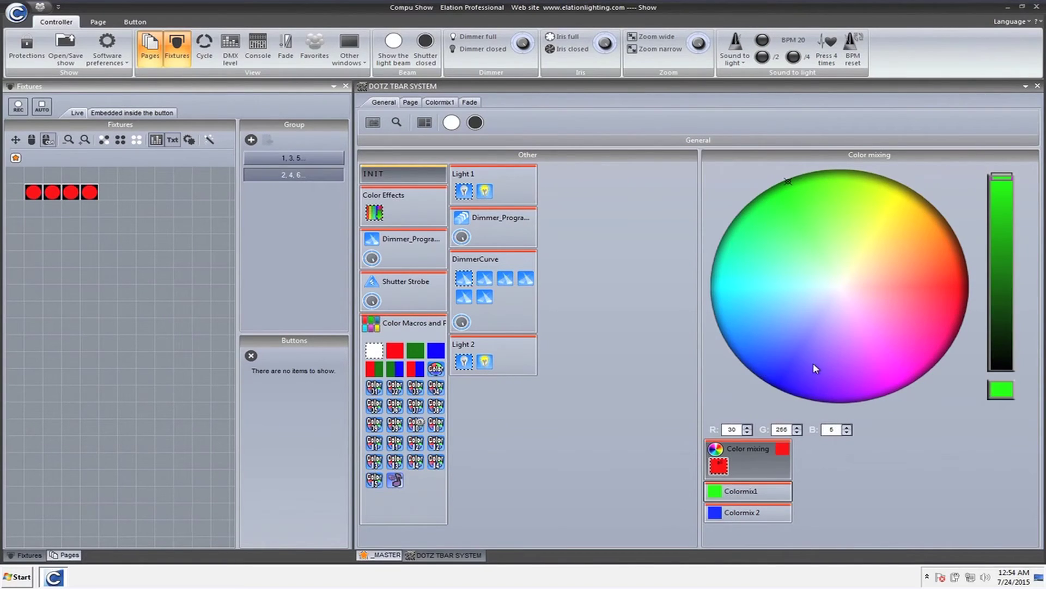
{"action": "mouse_move", "coordinate": [814, 365]}
{"action": "left_mouse_down"}
{"action": "mouse_move", "coordinate": [927, 343]}
{"action": "mouse_move", "coordinate": [871, 329]}
{"action": "left_mouse_up"}
Test Colormix1 and Colormix 2 on the fixtures, then switch both off.
{"action": "left_click", "coordinate": [759, 492]}
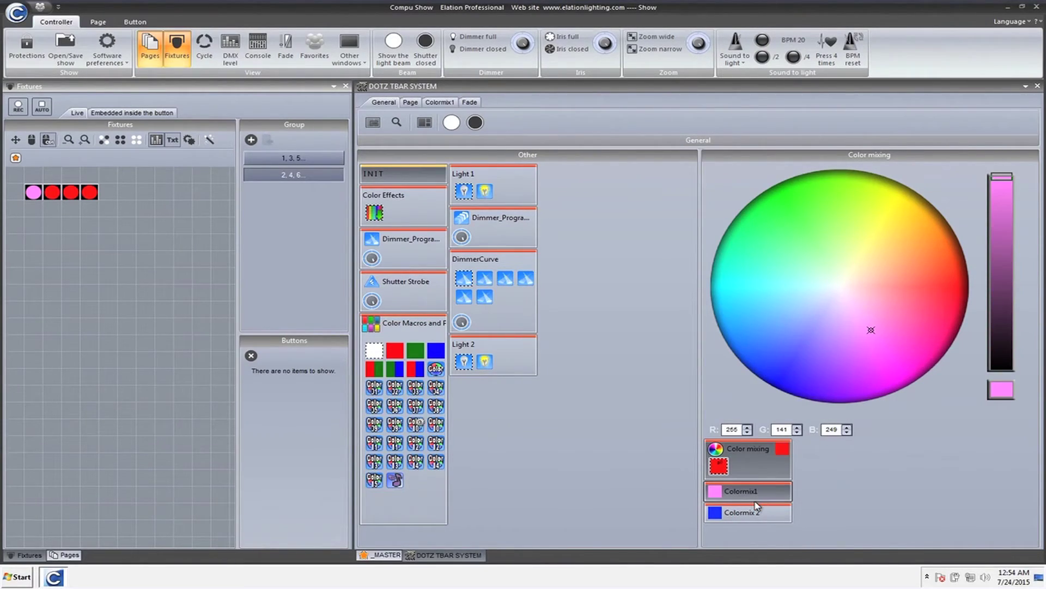
{"action": "left_click", "coordinate": [725, 467]}
{"action": "left_click", "coordinate": [718, 515]}
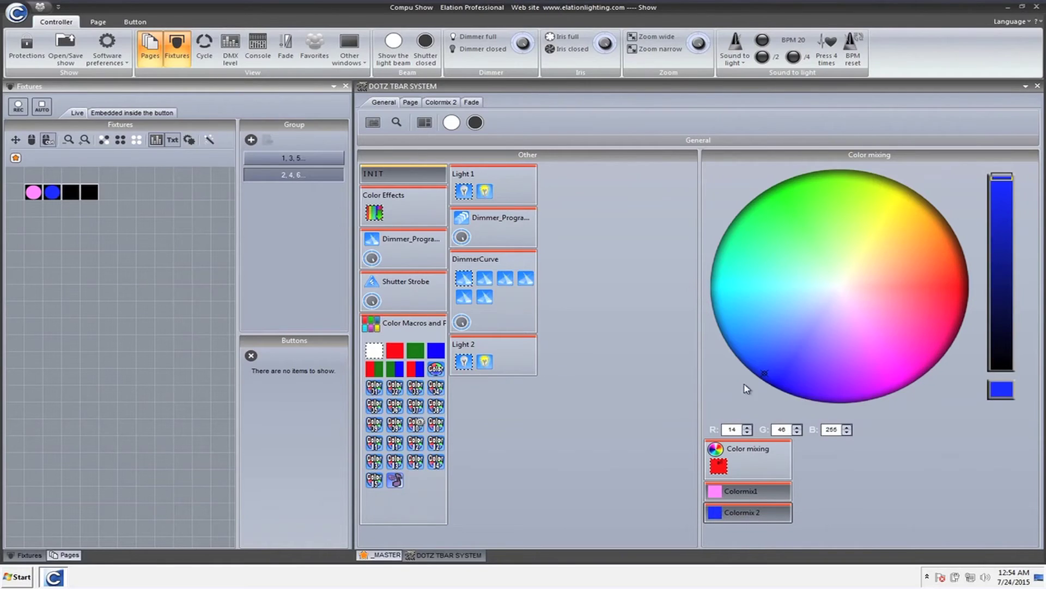
{"action": "left_click", "coordinate": [725, 492]}
{"action": "left_click", "coordinate": [724, 512]}
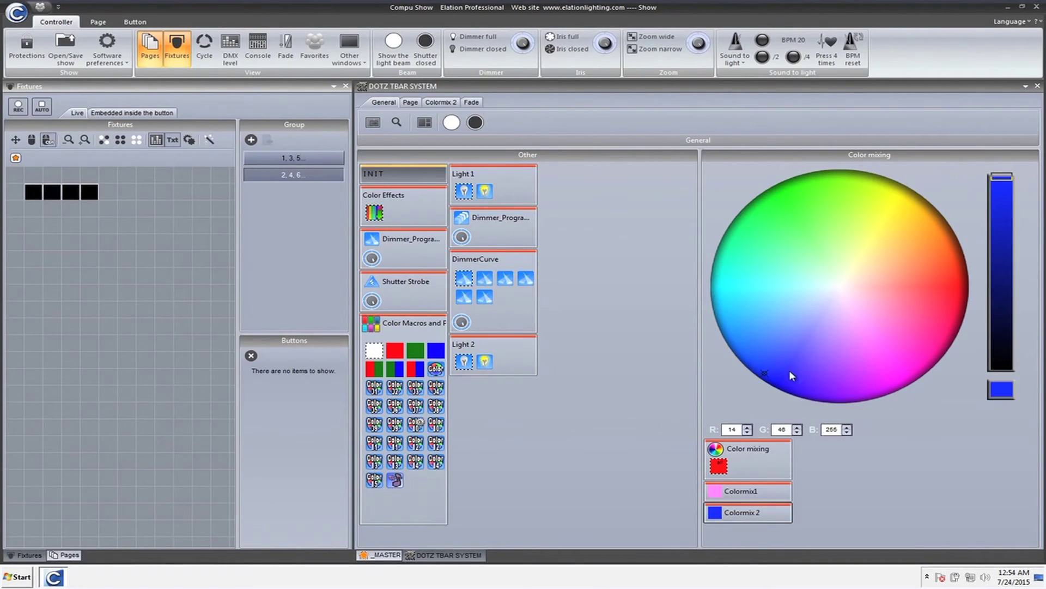
Add a Color mixing zone named 'Colormix 2' through the page's Layer settings.
{"action": "left_click", "coordinate": [1025, 87]}
{"action": "mouse_move", "coordinate": [981, 105]}
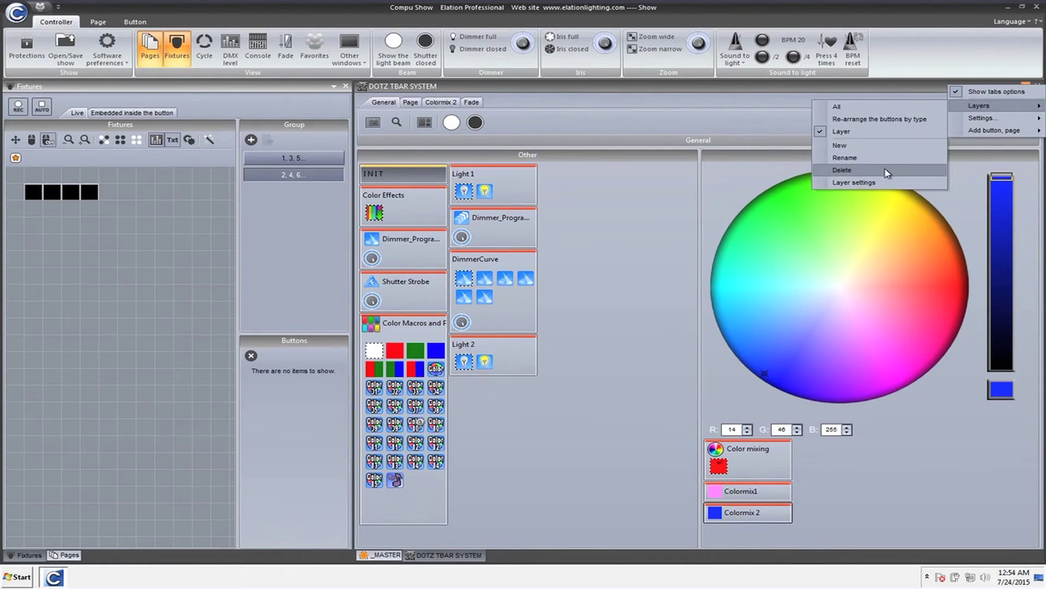
{"action": "left_click", "coordinate": [854, 183]}
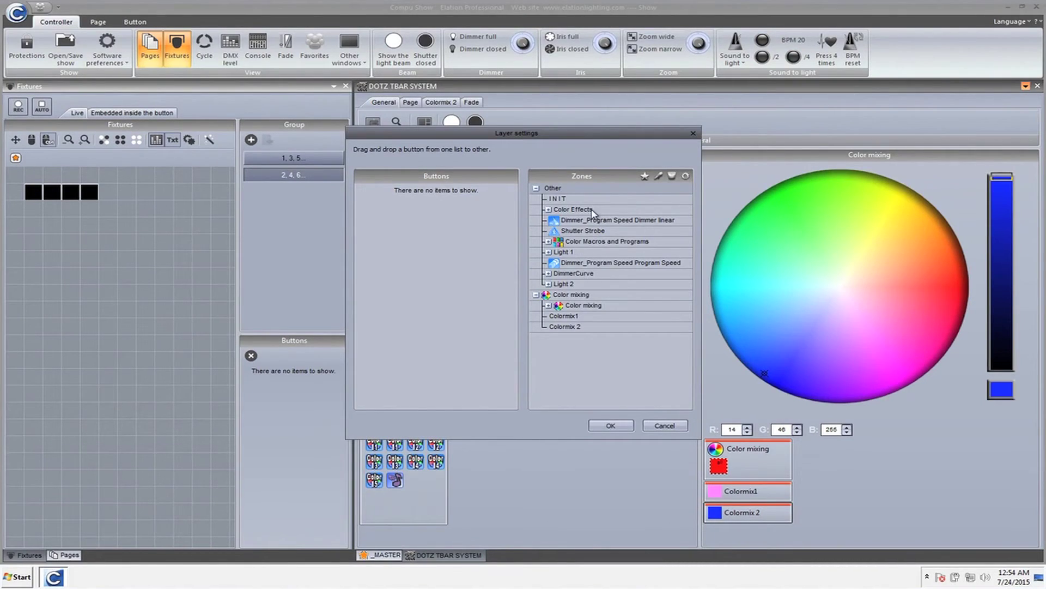
{"action": "left_click", "coordinate": [645, 176]}
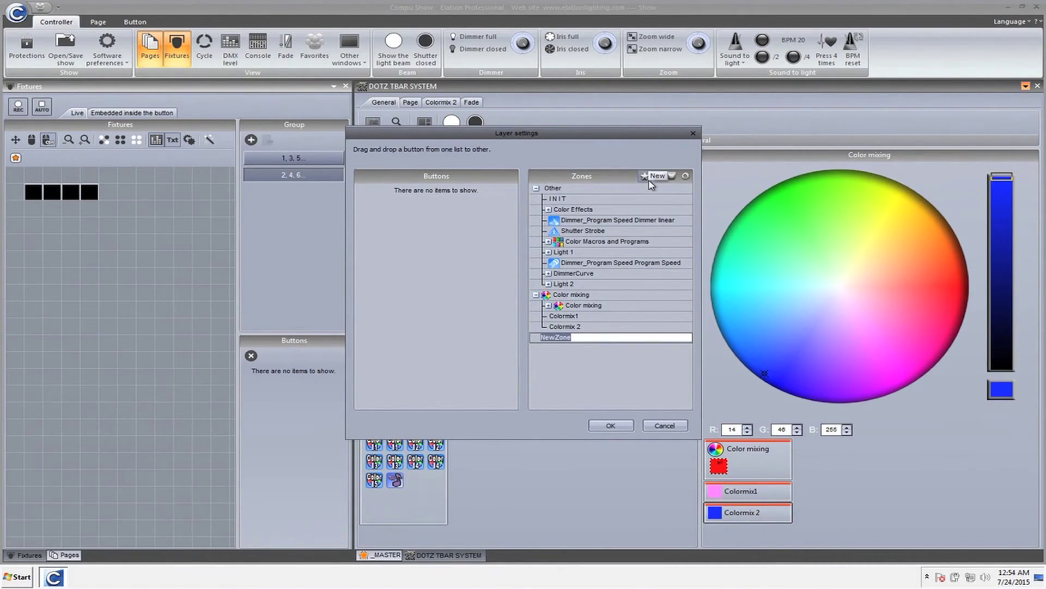
{"action": "type", "text": "Colormix 2"}
{"action": "key", "text": "Return"}
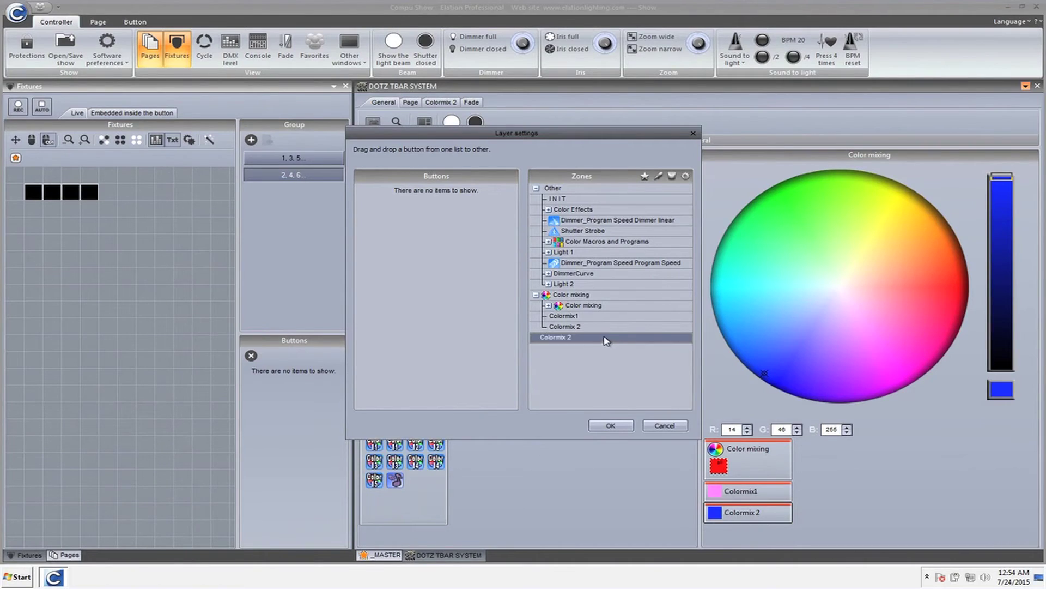
{"action": "left_click", "coordinate": [686, 177]}
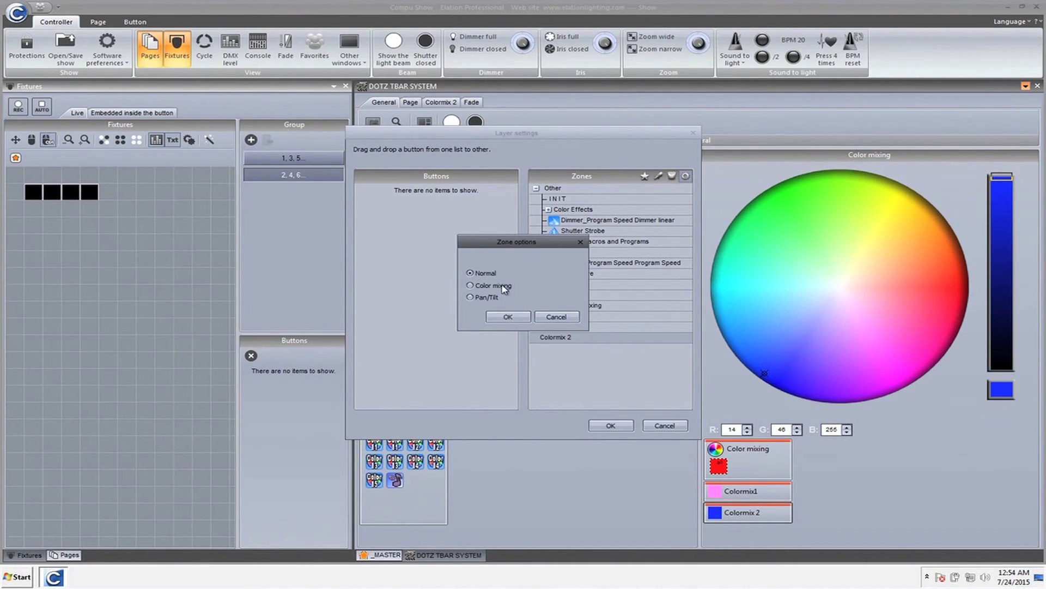
{"action": "left_click", "coordinate": [508, 317]}
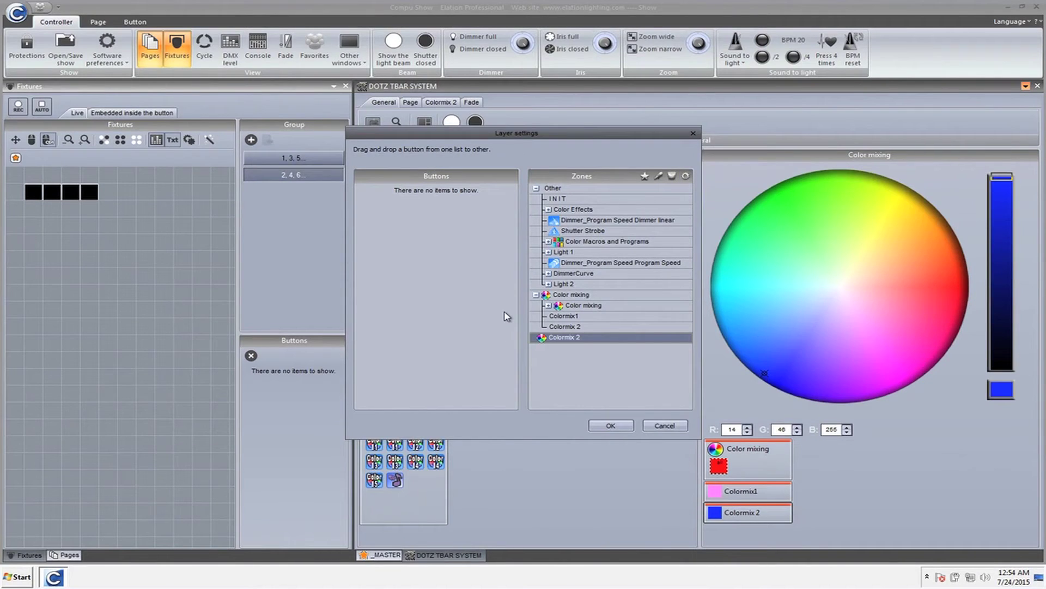
{"action": "left_click", "coordinate": [600, 425]}
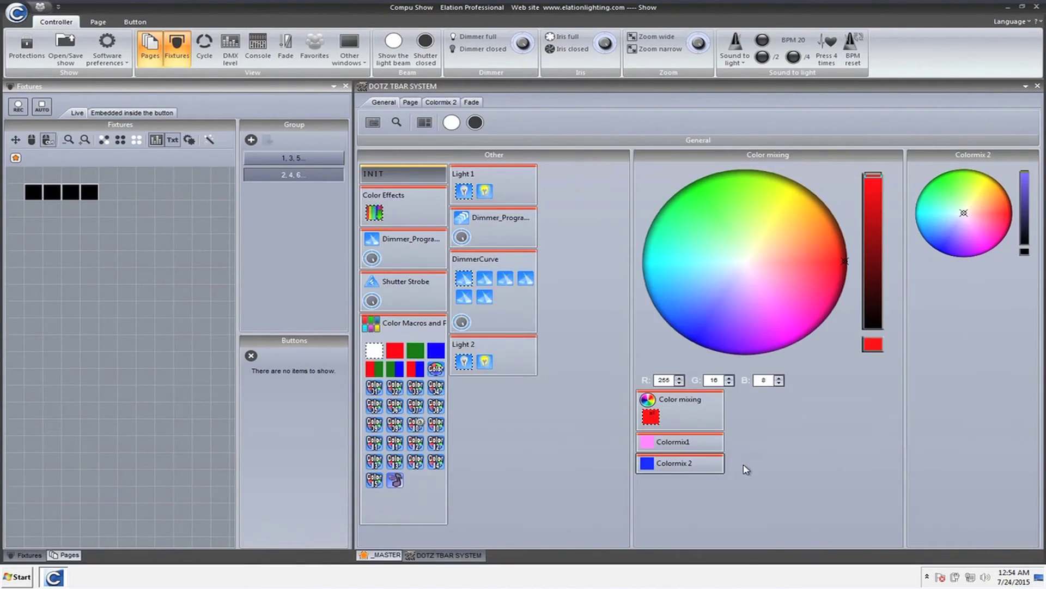
Move the Colormix 2 button into the Colormix 2 zone and toggle it to check fixture 2 lights blue.
{"action": "left_click_drag", "start_coordinate": [676, 466], "coordinate": [562, 488]}
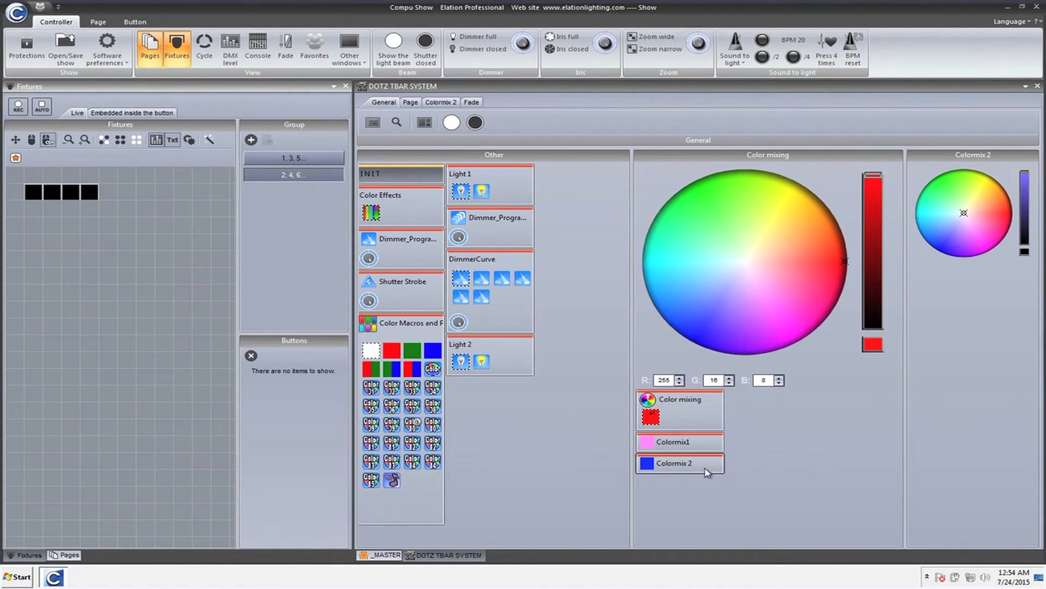
{"action": "left_click_drag", "start_coordinate": [695, 469], "coordinate": [955, 428]}
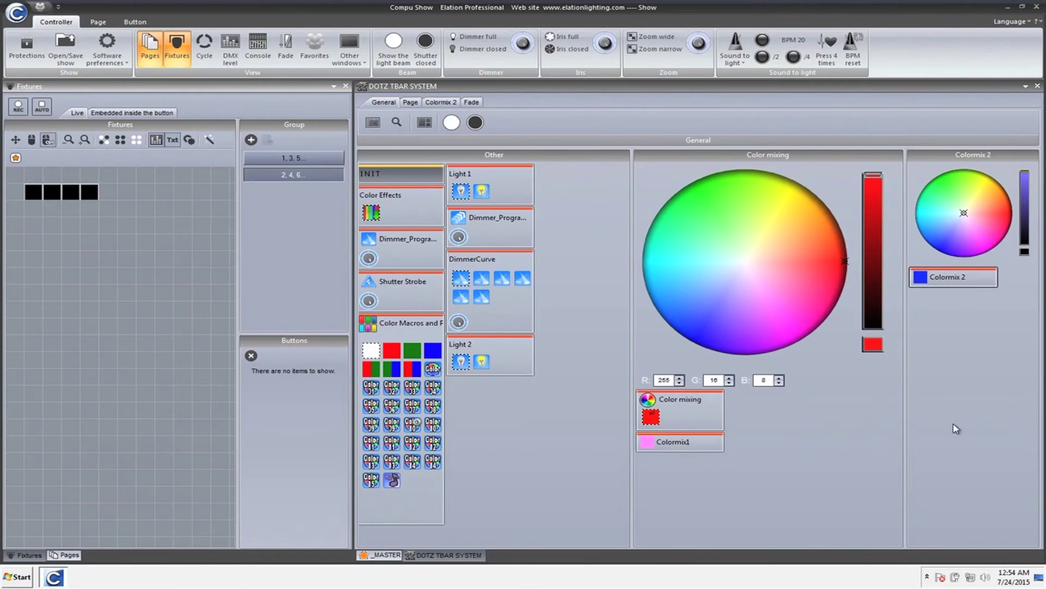
{"action": "left_click", "coordinate": [949, 286]}
{"action": "mouse_move", "coordinate": [958, 238]}
{"action": "left_mouse_down"}
{"action": "mouse_move", "coordinate": [955, 211]}
{"action": "mouse_move", "coordinate": [968, 219]}
{"action": "mouse_move", "coordinate": [963, 250]}
{"action": "left_mouse_up"}
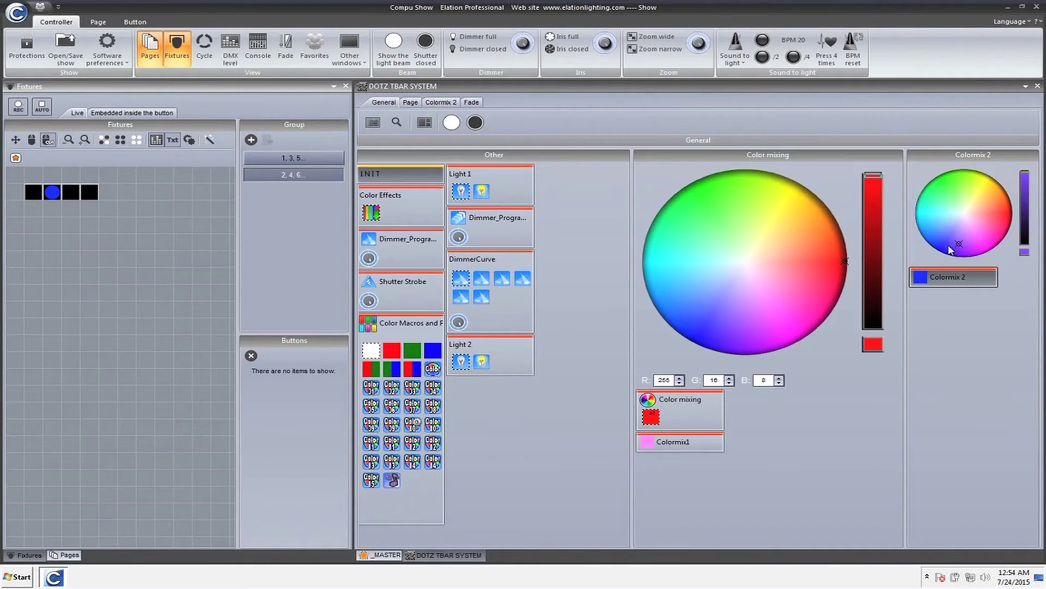
{"action": "left_click", "coordinate": [940, 278]}
{"action": "left_click", "coordinate": [941, 280]}
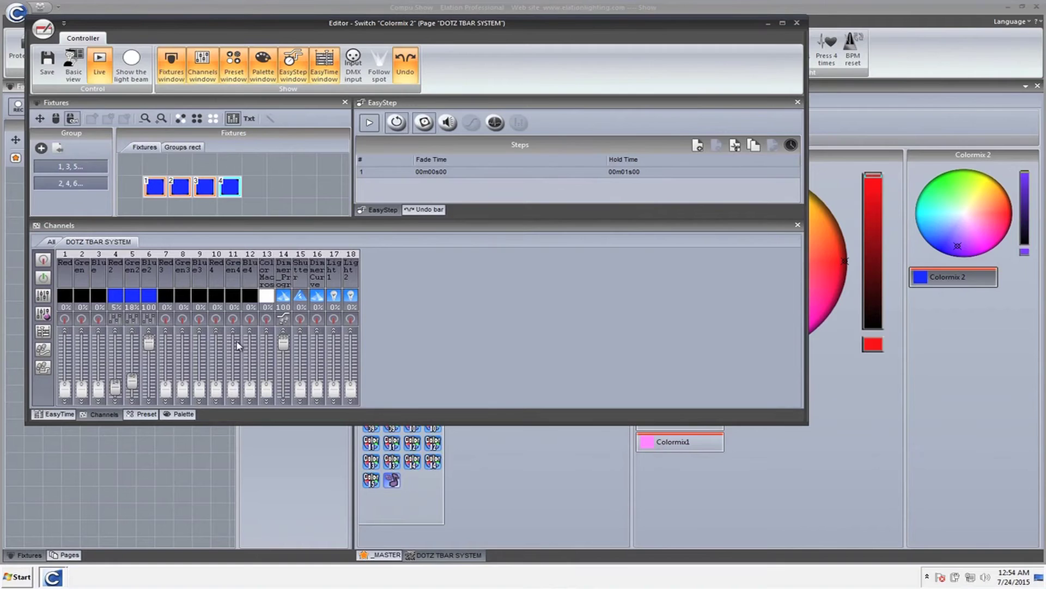
Close the Colormix 2 editor and switch Colormix1 on with a pale pink colour.
{"action": "left_click", "coordinate": [797, 23]}
{"action": "left_click_drag", "start_coordinate": [943, 235], "coordinate": [956, 221]}
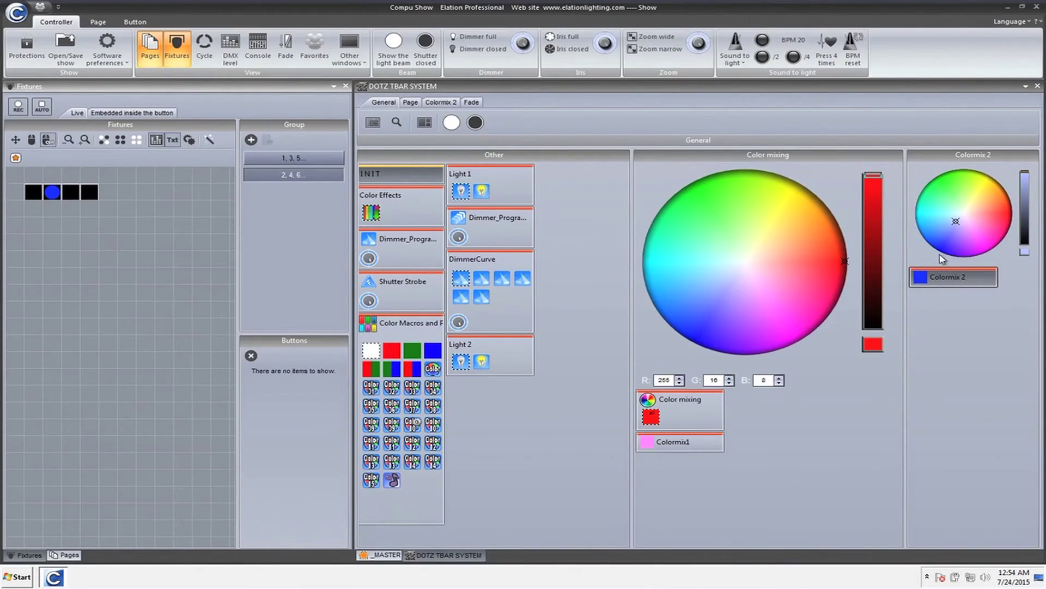
{"action": "left_click", "coordinate": [692, 442]}
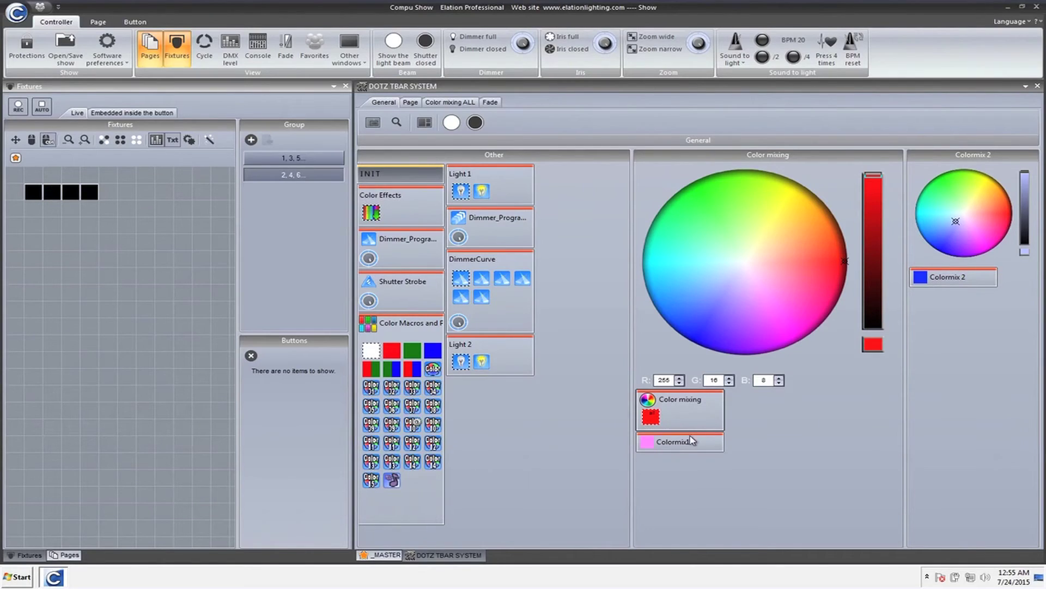
{"action": "mouse_move", "coordinate": [741, 243]}
{"action": "left_mouse_down"}
{"action": "mouse_move", "coordinate": [747, 236]}
{"action": "mouse_move", "coordinate": [760, 284]}
{"action": "left_mouse_up"}
Switch Colormix 2 on, settle fixture 1 on soft pink, and turn fixture 2 purple.
{"action": "left_click", "coordinate": [948, 276]}
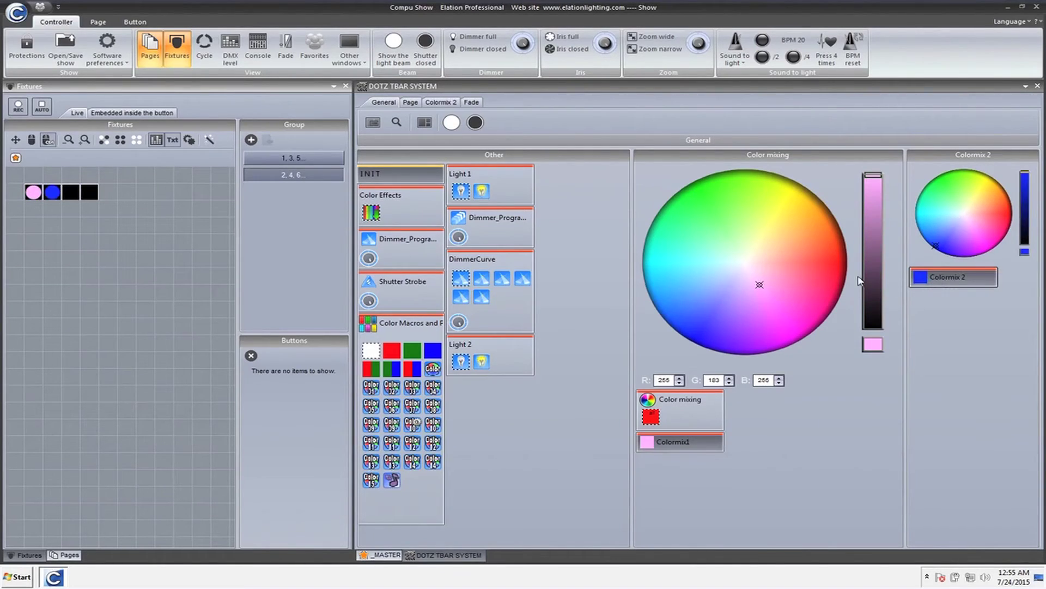
{"action": "mouse_move", "coordinate": [818, 254]}
{"action": "left_mouse_down"}
{"action": "mouse_move", "coordinate": [831, 237]}
{"action": "mouse_move", "coordinate": [834, 281]}
{"action": "mouse_move", "coordinate": [800, 292]}
{"action": "mouse_move", "coordinate": [784, 318]}
{"action": "left_mouse_up"}
{"action": "mouse_move", "coordinate": [797, 275]}
{"action": "left_mouse_down"}
{"action": "mouse_move", "coordinate": [787, 291]}
{"action": "mouse_move", "coordinate": [776, 286]}
{"action": "left_mouse_up"}
{"action": "mouse_move", "coordinate": [945, 245]}
{"action": "left_mouse_down"}
{"action": "mouse_move", "coordinate": [958, 227]}
{"action": "mouse_move", "coordinate": [966, 239]}
{"action": "mouse_move", "coordinate": [962, 221]}
{"action": "mouse_move", "coordinate": [985, 225]}
{"action": "mouse_move", "coordinate": [979, 207]}
{"action": "mouse_move", "coordinate": [969, 213]}
{"action": "left_mouse_up"}
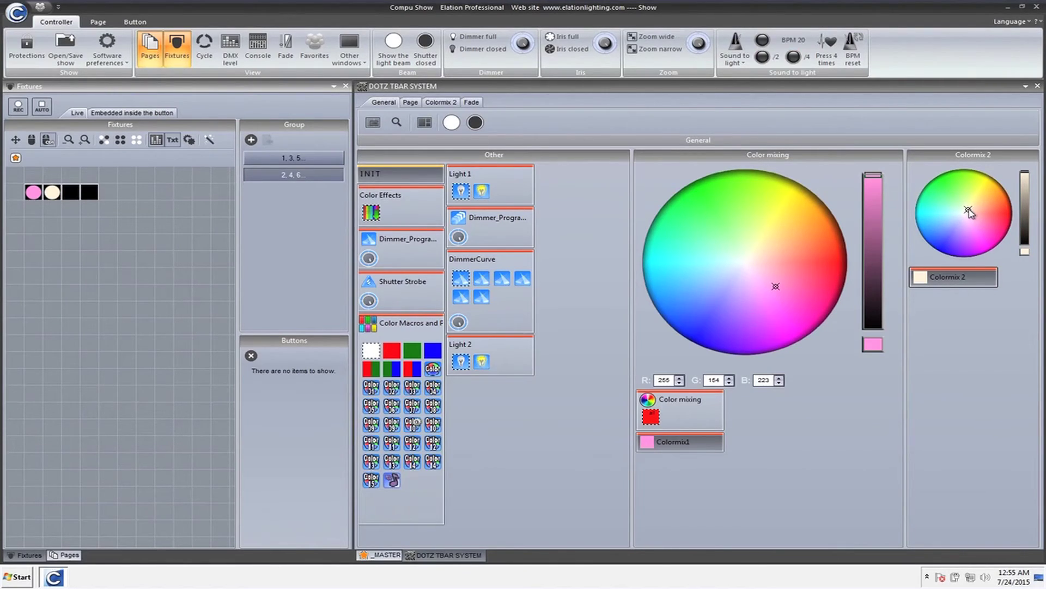
{"action": "mouse_move", "coordinate": [969, 212]}
{"action": "left_mouse_down"}
{"action": "mouse_move", "coordinate": [934, 228]}
{"action": "mouse_move", "coordinate": [948, 211]}
{"action": "mouse_move", "coordinate": [970, 258]}
{"action": "left_mouse_up"}
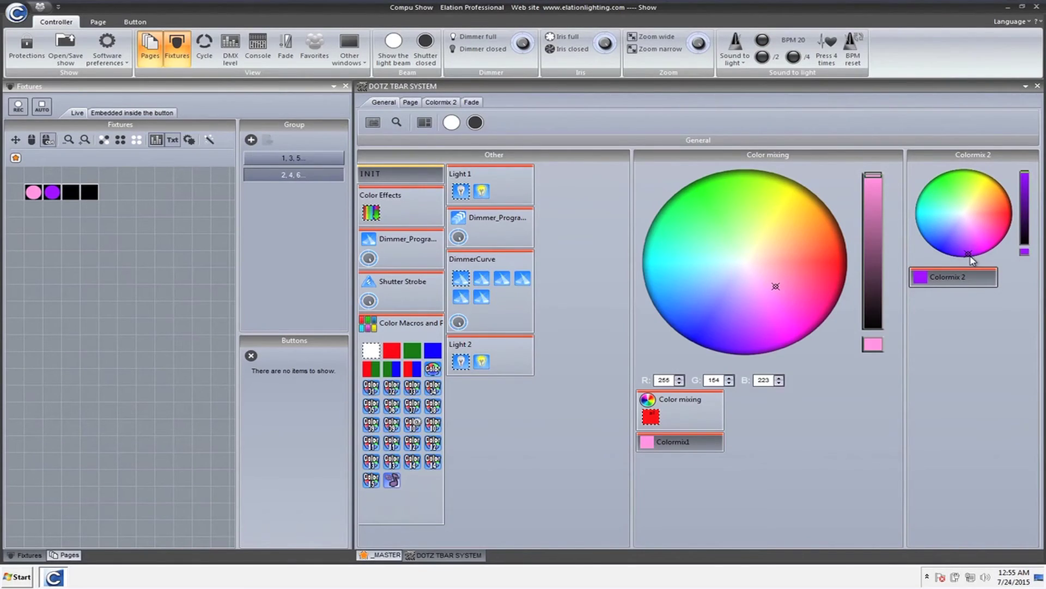
Dock the Colormix 2 panel into the Color mixing area and pick pure blue (R 0, G 0, B 255).
{"action": "left_click_drag", "start_coordinate": [971, 158], "coordinate": [824, 239]}
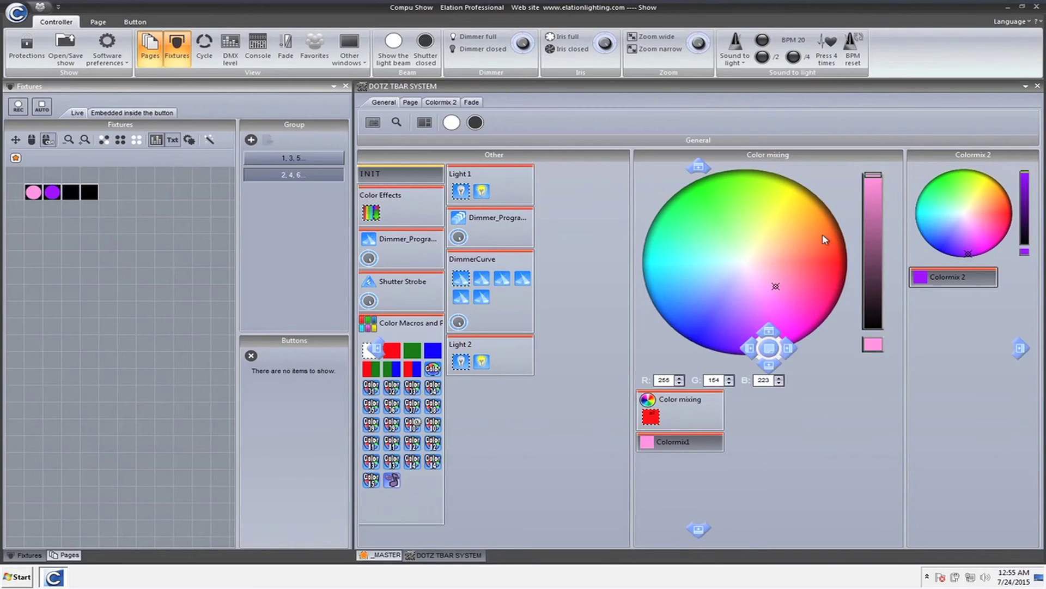
{"action": "left_click_drag", "start_coordinate": [776, 328], "coordinate": [769, 349]}
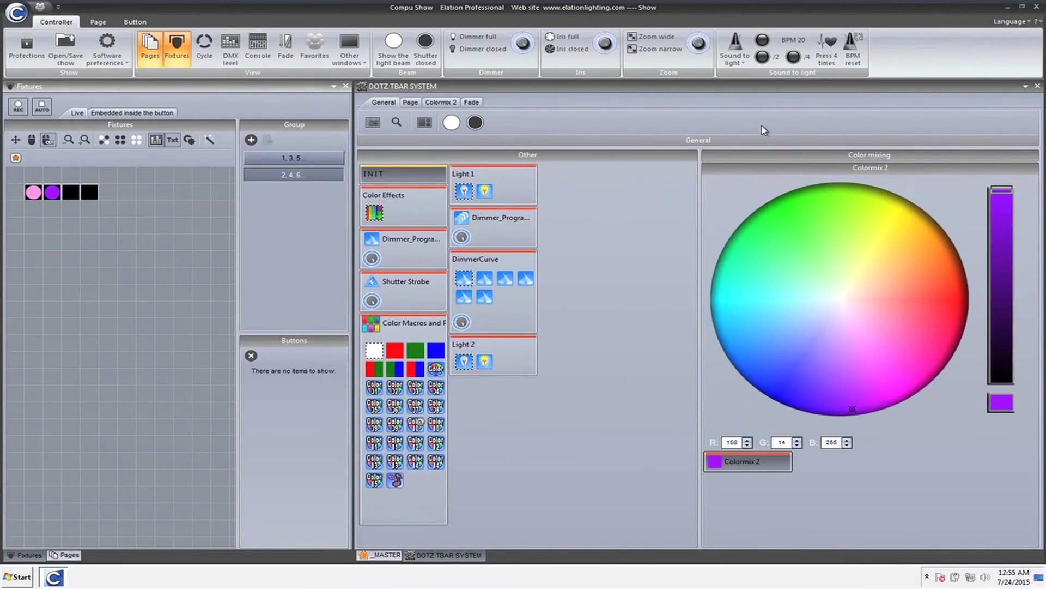
{"action": "left_click", "coordinate": [751, 157]}
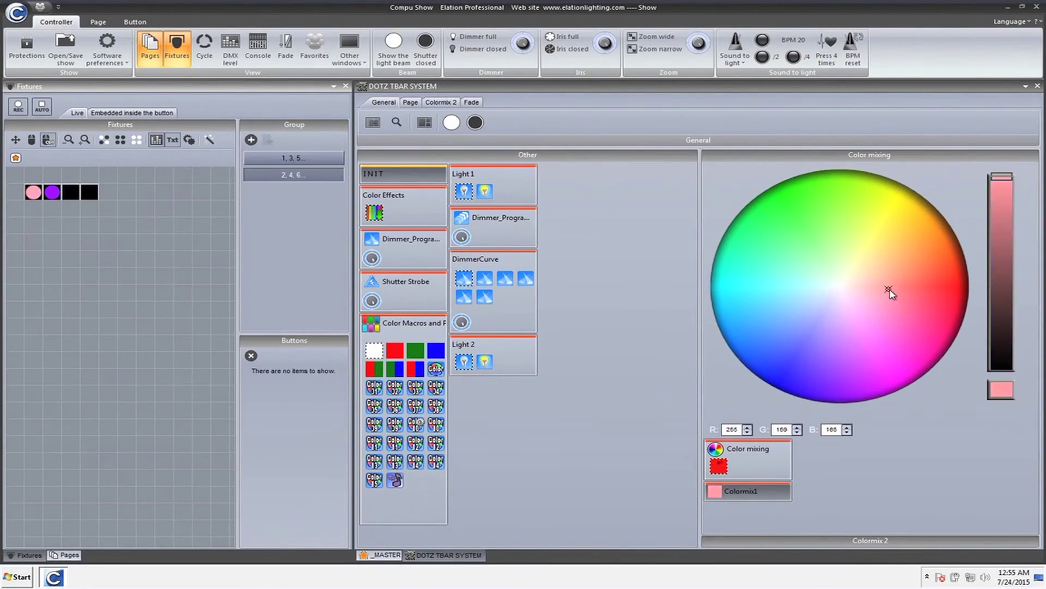
{"action": "left_click", "coordinate": [749, 541]}
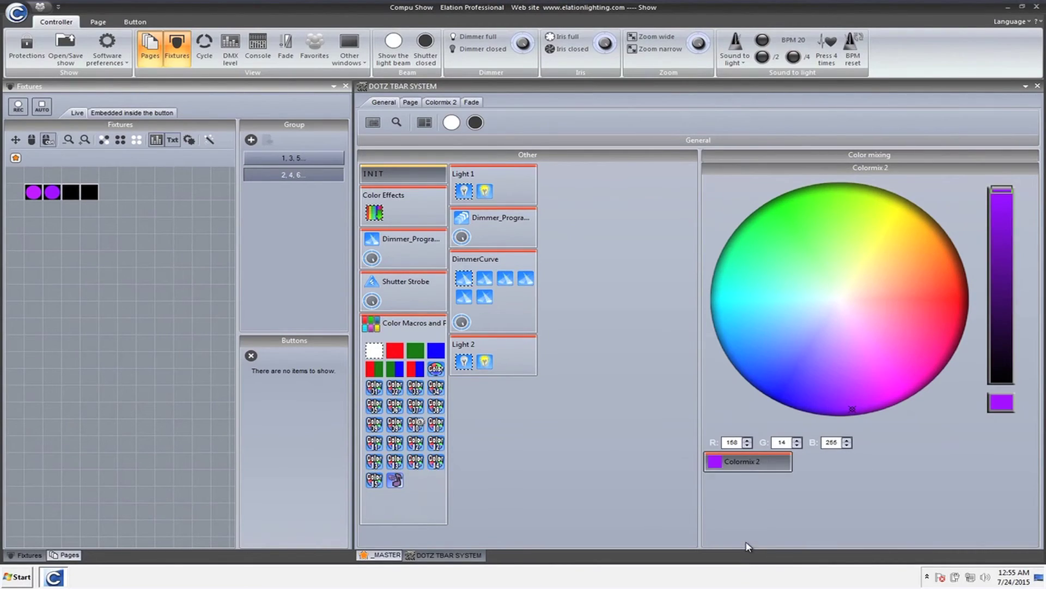
{"action": "left_click", "coordinate": [775, 401]}
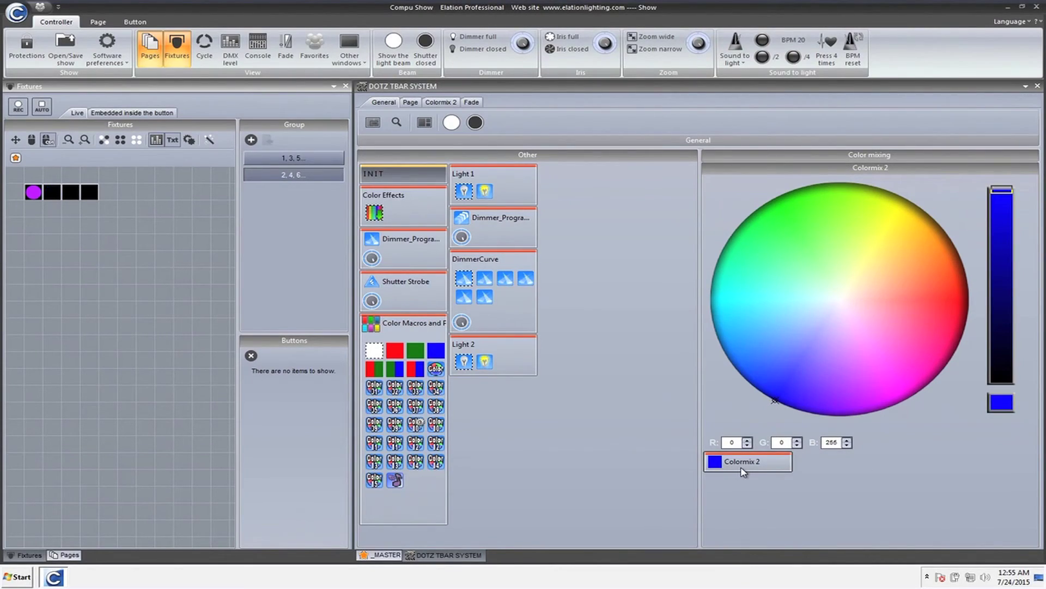
Fine-tune the Colormix 2 blue and pick a pink colour for Colormix1.
{"action": "left_click", "coordinate": [775, 393]}
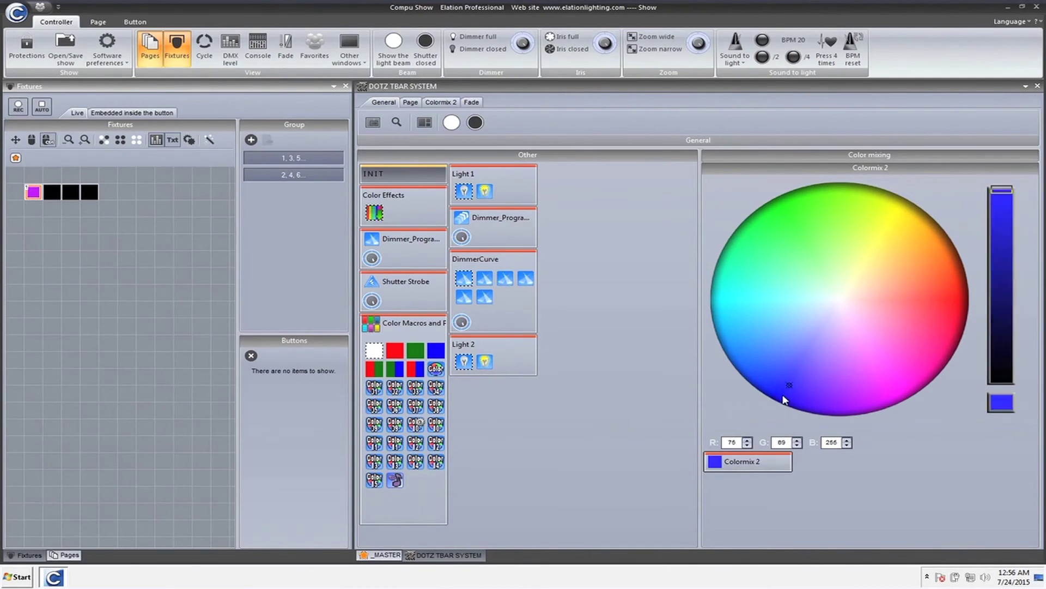
{"action": "left_click", "coordinate": [813, 157]}
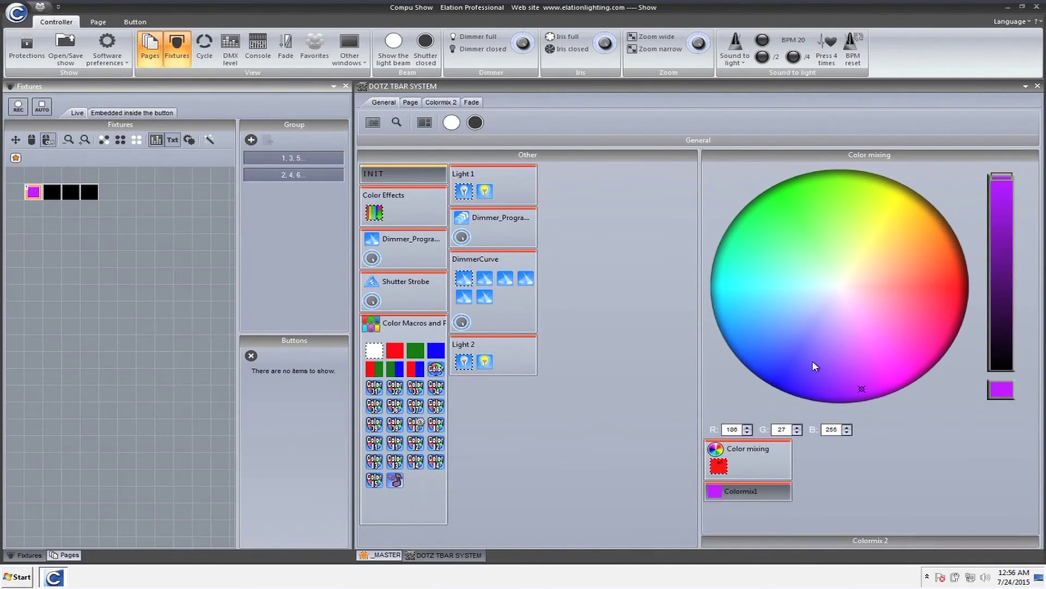
{"action": "left_click", "coordinate": [731, 492]}
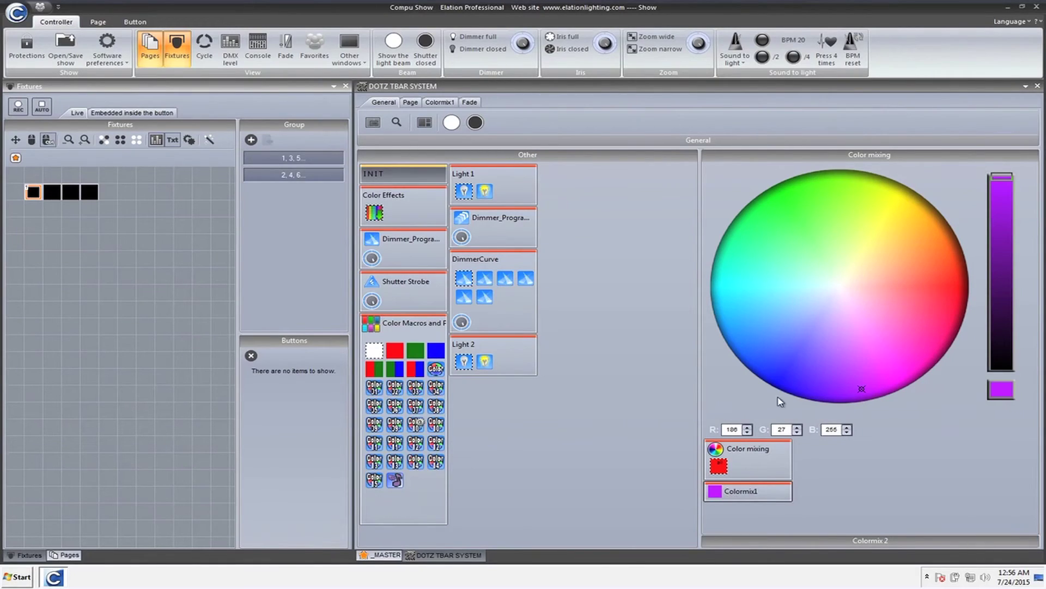
{"action": "left_click", "coordinate": [826, 329]}
{"action": "left_click", "coordinate": [879, 321]}
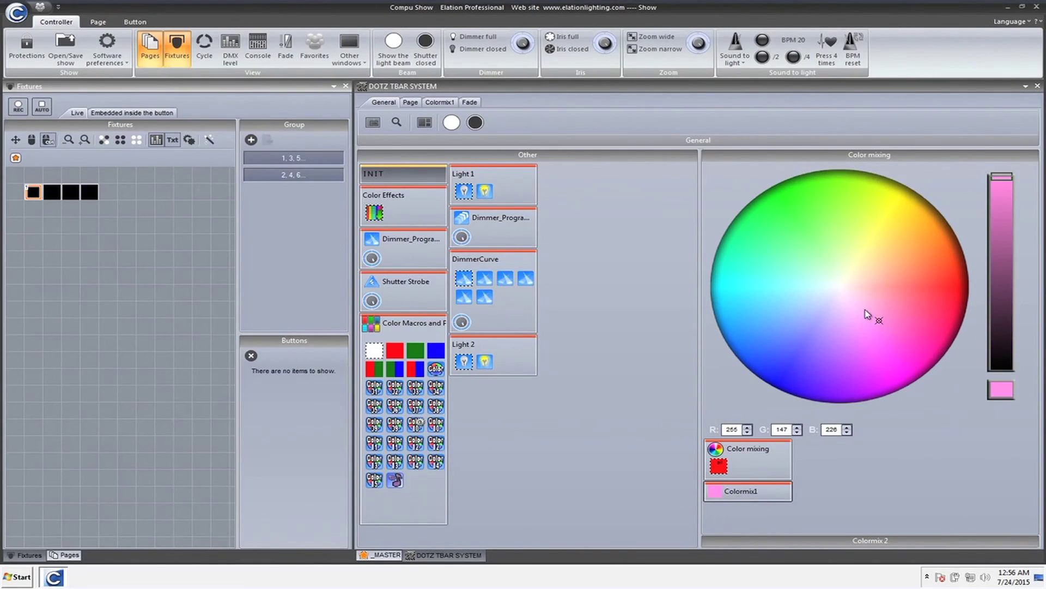
Activate Color mixing for all pars, colour the third par blue and the fourth orange.
{"action": "left_click", "coordinate": [732, 449]}
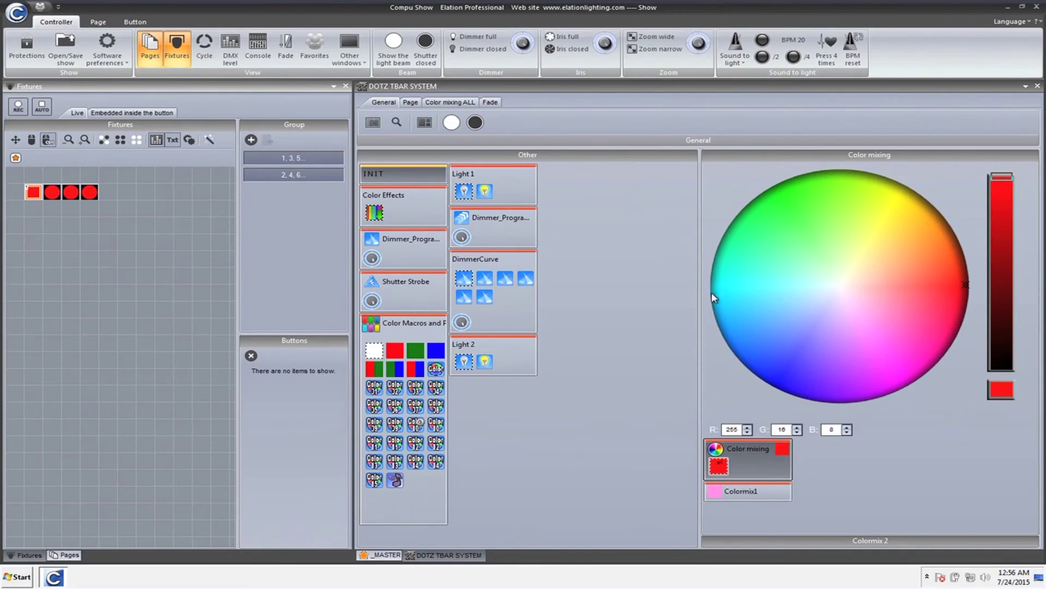
{"action": "left_click", "coordinate": [71, 192]}
{"action": "mouse_move", "coordinate": [818, 303]}
{"action": "left_mouse_down"}
{"action": "mouse_move", "coordinate": [809, 307]}
{"action": "mouse_move", "coordinate": [787, 237]}
{"action": "left_mouse_up"}
{"action": "left_click", "coordinate": [780, 320]}
{"action": "left_click", "coordinate": [89, 192]}
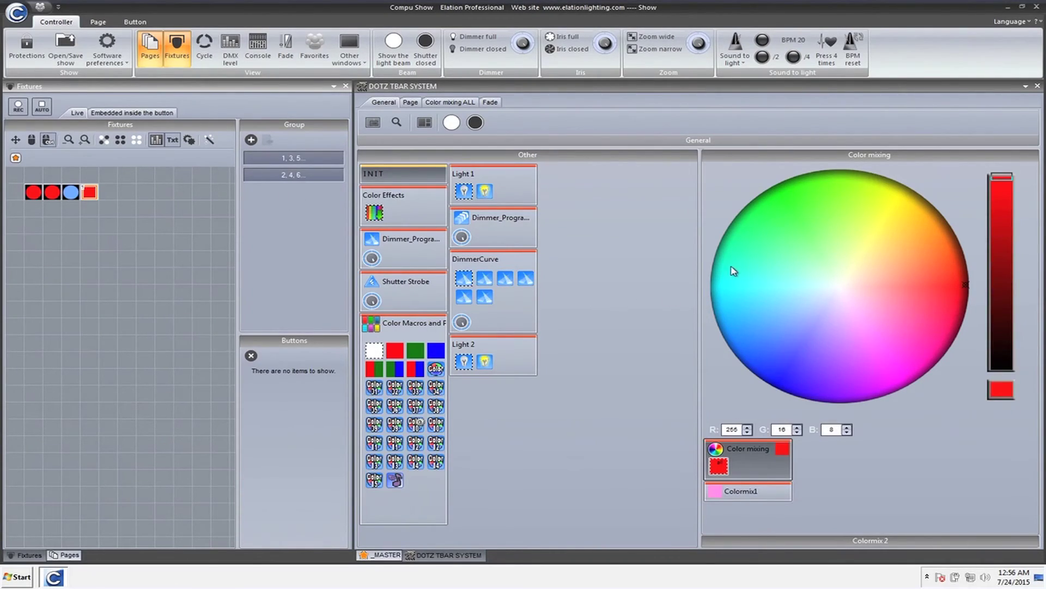
{"action": "left_click", "coordinate": [852, 237]}
{"action": "left_click", "coordinate": [960, 240]}
Colour the first par pink-red and the second par red, then start the dimmer program.
{"action": "left_click", "coordinate": [60, 189]}
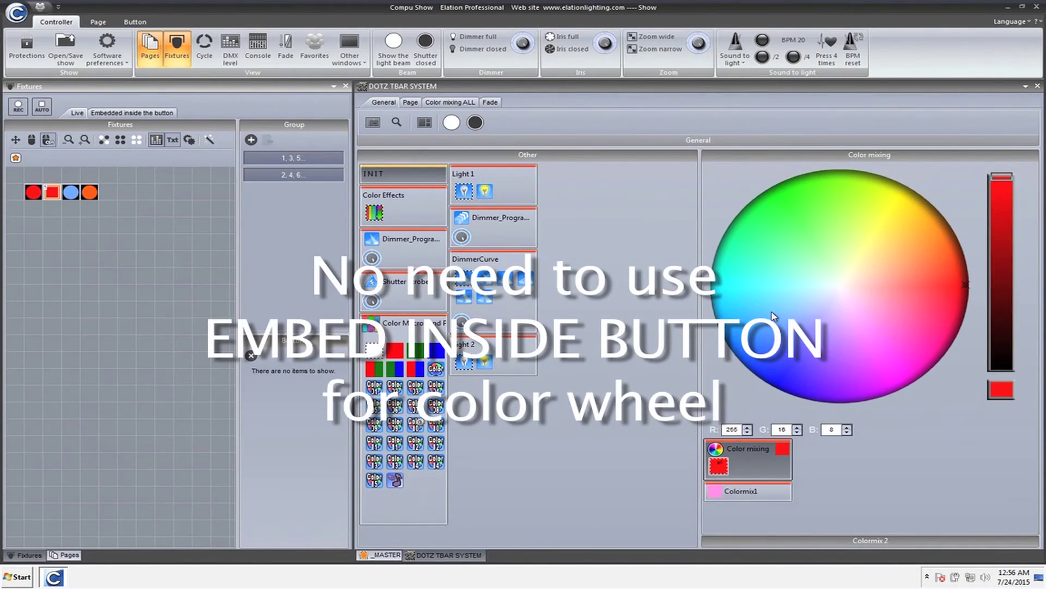
{"action": "left_click", "coordinate": [717, 328]}
{"action": "left_click", "coordinate": [33, 192]}
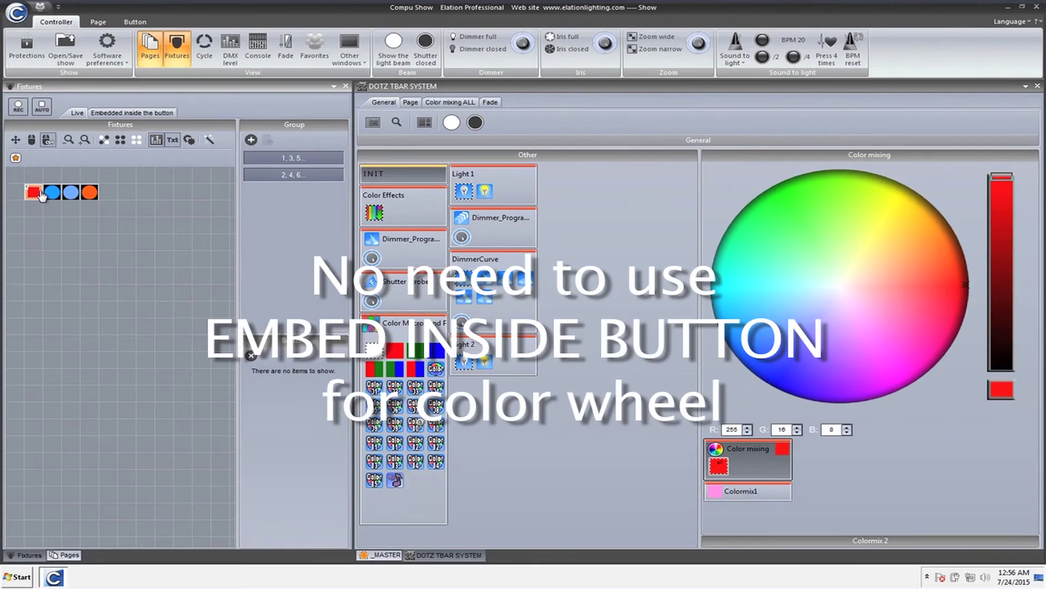
{"action": "left_click", "coordinate": [969, 304]}
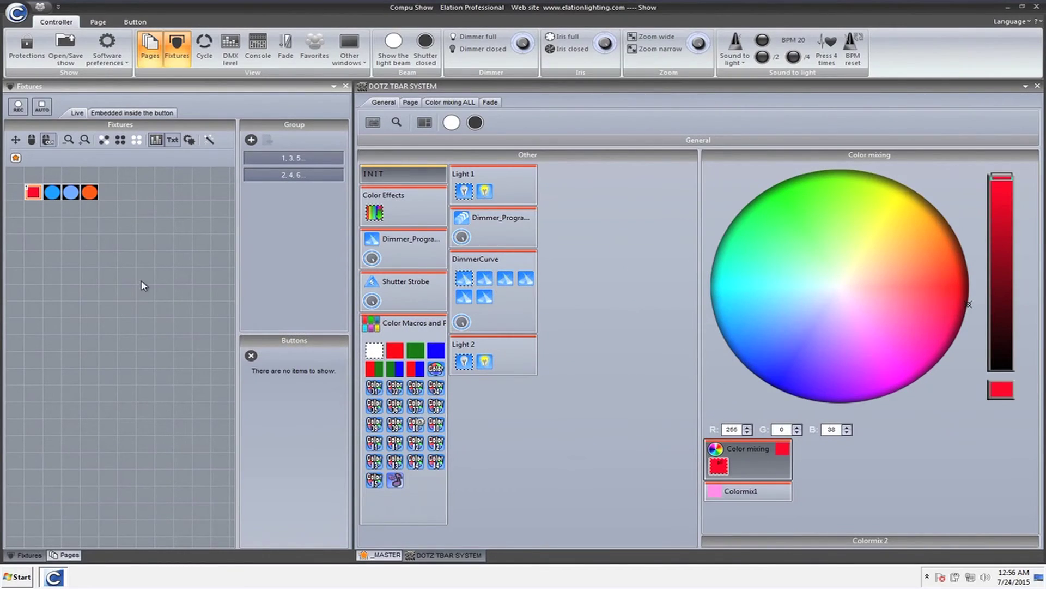
{"action": "mouse_move", "coordinate": [896, 300]}
{"action": "left_mouse_down"}
{"action": "mouse_move", "coordinate": [822, 306]}
{"action": "mouse_move", "coordinate": [754, 283]}
{"action": "mouse_move", "coordinate": [705, 243]}
{"action": "mouse_move", "coordinate": [812, 326]}
{"action": "left_mouse_up"}
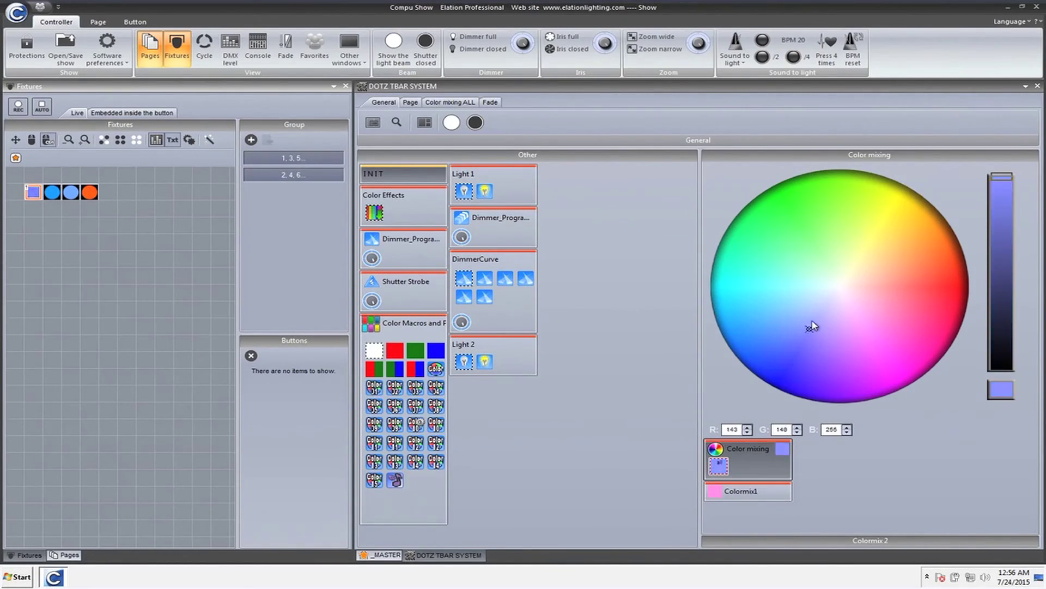
{"action": "left_click", "coordinate": [52, 191]}
{"action": "mouse_move", "coordinate": [864, 303]}
{"action": "left_mouse_down"}
{"action": "mouse_move", "coordinate": [946, 313]}
{"action": "mouse_move", "coordinate": [970, 296]}
{"action": "left_mouse_up"}
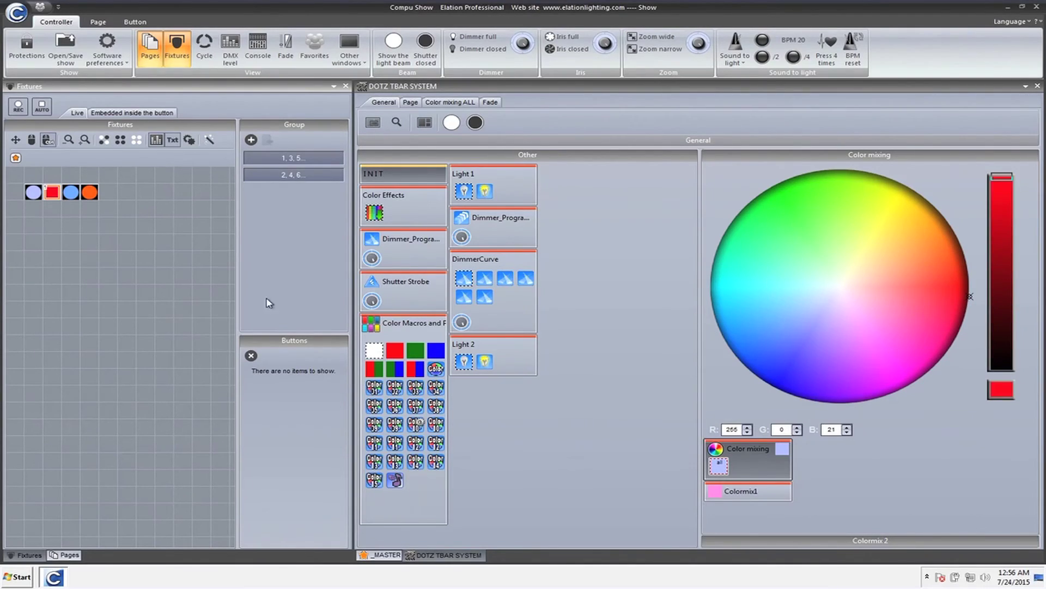
{"action": "left_click", "coordinate": [391, 253]}
{"action": "left_click", "coordinate": [87, 194]}
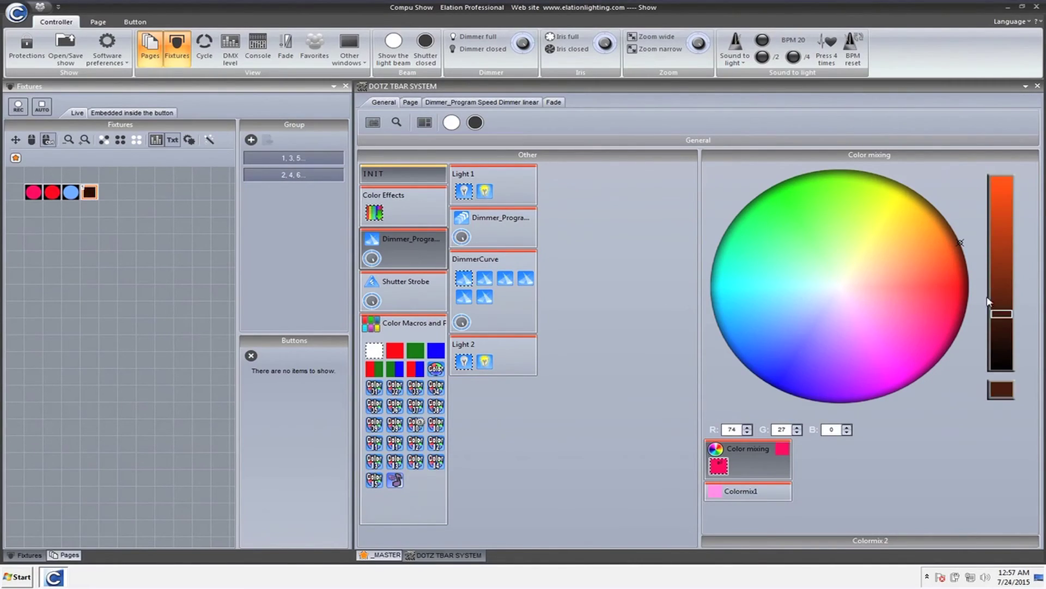
Brighten the fourth par, adjust the dimmer level, and dim the second par to deep red (R 195, G 0, B 16).
{"action": "left_click_drag", "start_coordinate": [998, 207], "coordinate": [1000, 177]}
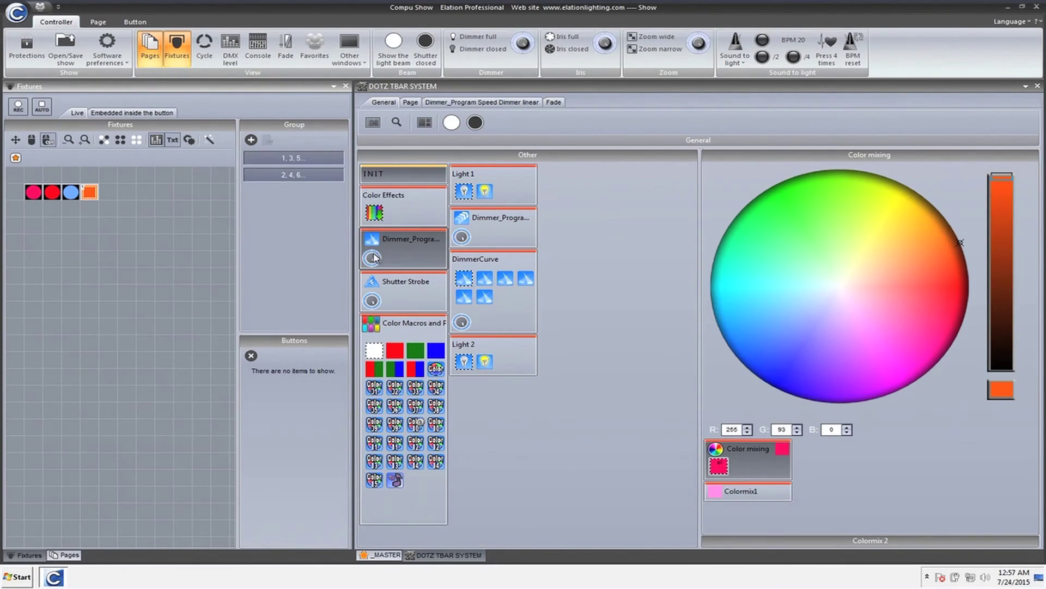
{"action": "mouse_move", "coordinate": [374, 257]}
{"action": "left_mouse_down"}
{"action": "mouse_move", "coordinate": [372, 357]}
{"action": "mouse_move", "coordinate": [386, 314]}
{"action": "mouse_move", "coordinate": [383, 327]}
{"action": "mouse_move", "coordinate": [380, 244]}
{"action": "left_mouse_up"}
{"action": "left_click", "coordinate": [53, 192]}
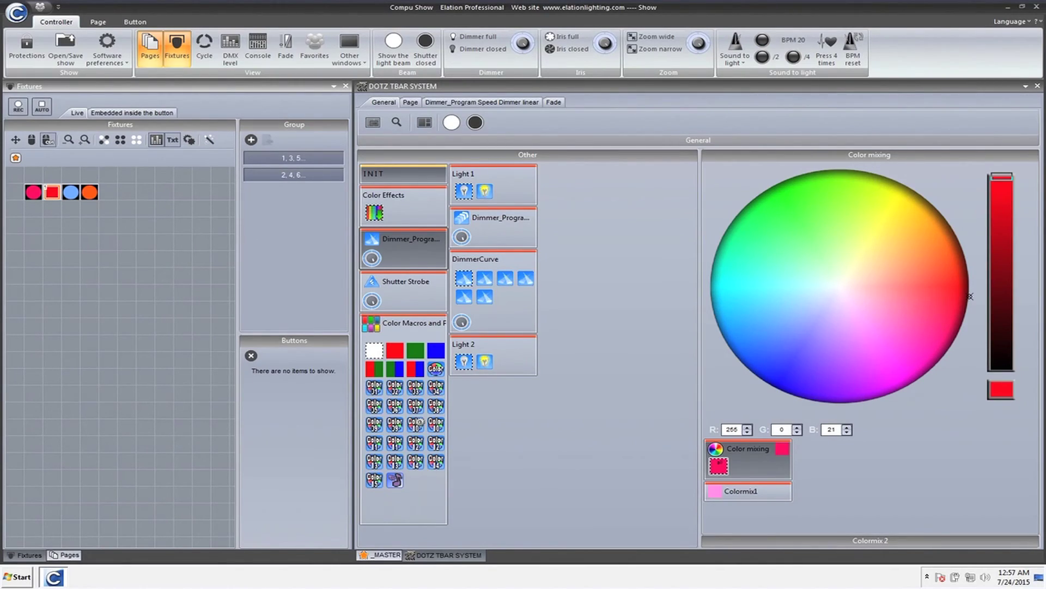
{"action": "left_click_drag", "start_coordinate": [1005, 250], "coordinate": [1004, 228]}
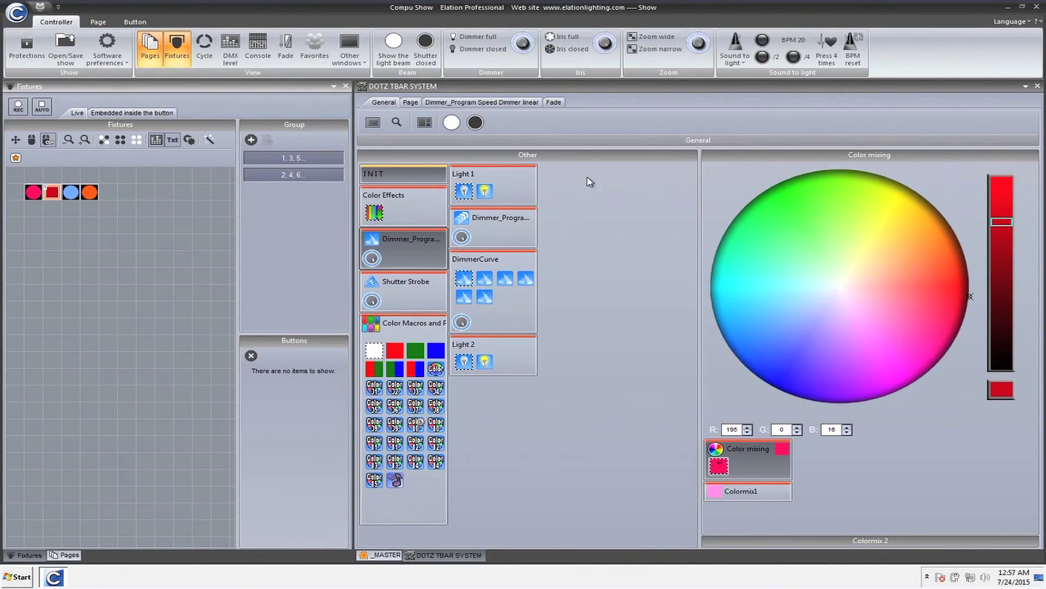
Select the second and third pars and black them out with the brightness slider.
{"action": "left_click_drag", "start_coordinate": [22, 213], "coordinate": [139, 181]}
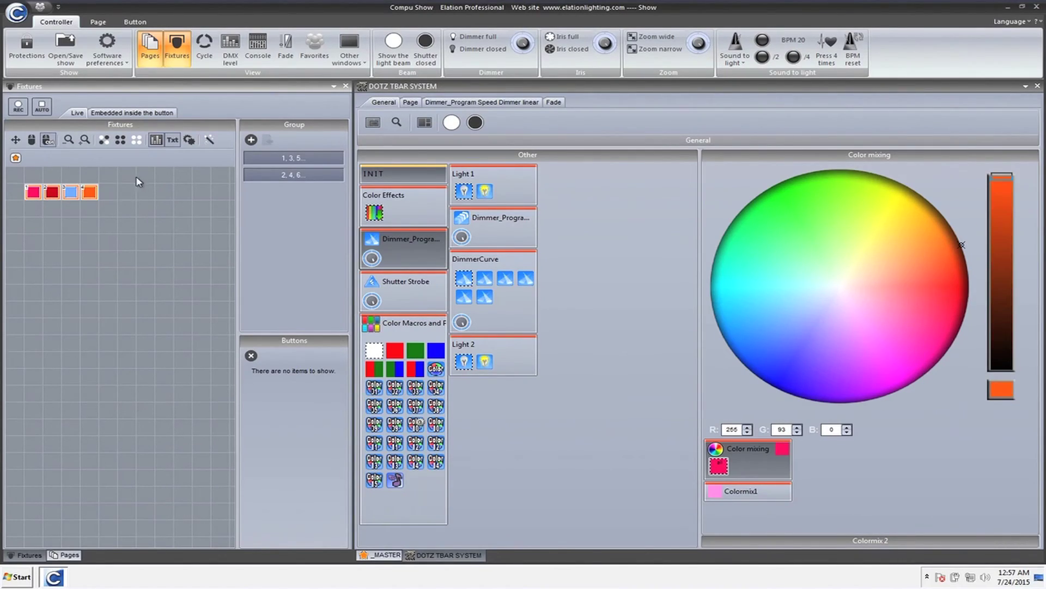
{"action": "left_click", "coordinate": [52, 193]}
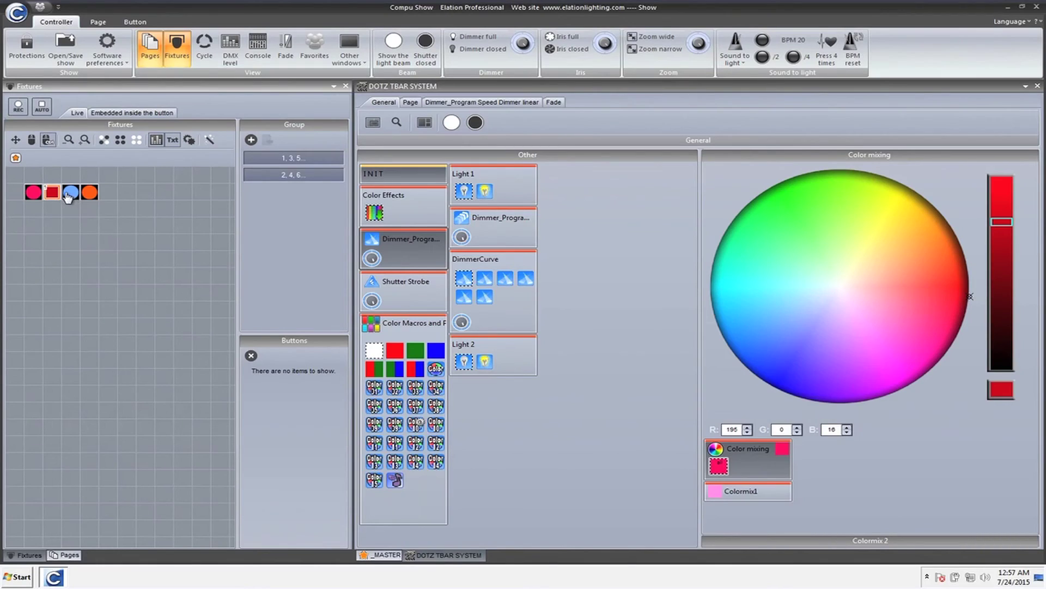
{"action": "left_click", "coordinate": [69, 194]}
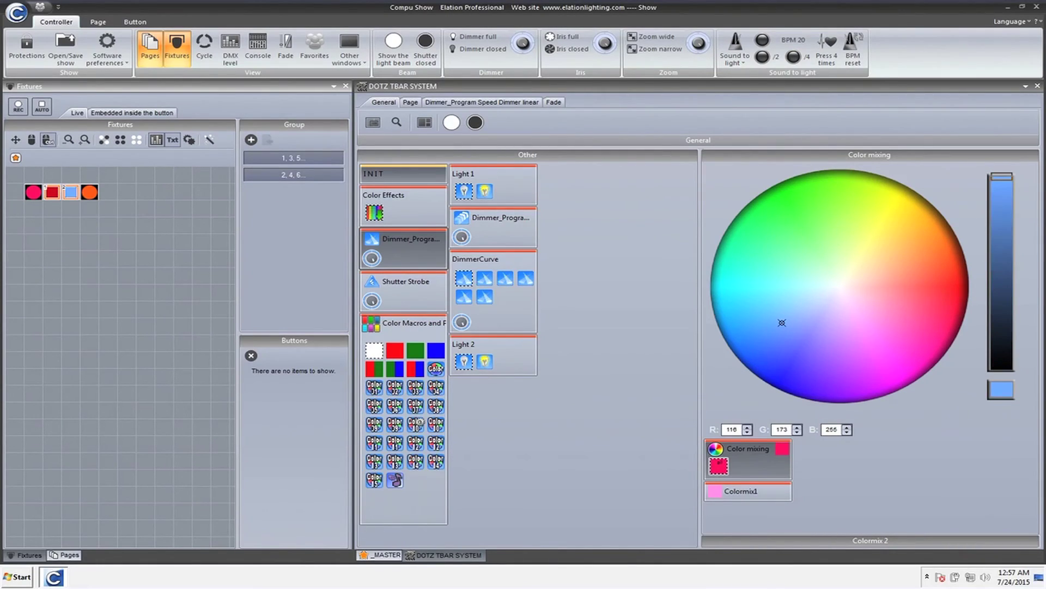
{"action": "left_click_drag", "start_coordinate": [1006, 238], "coordinate": [1005, 433]}
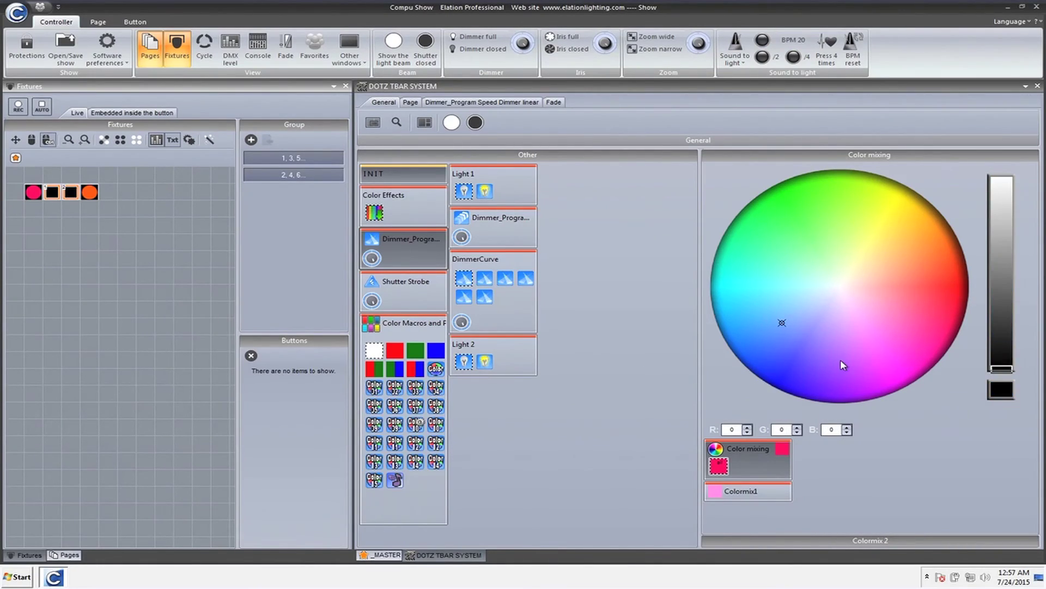
{"action": "left_click_drag", "start_coordinate": [888, 332], "coordinate": [902, 320]}
Make the outer pars pink on the colour wheel.
{"action": "left_click", "coordinate": [34, 192]}
{"action": "left_click", "coordinate": [34, 192]}
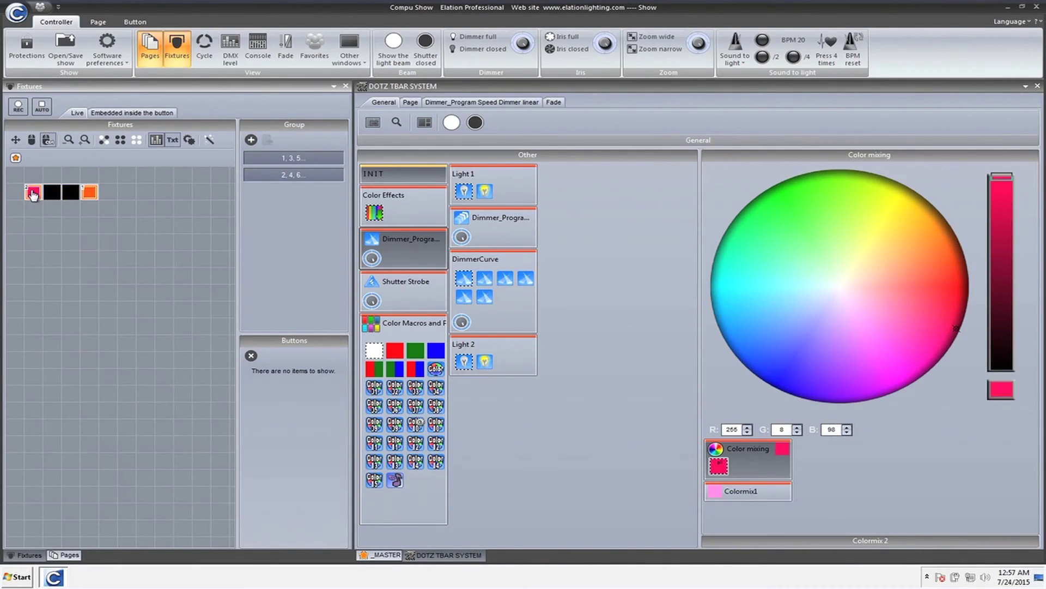
{"action": "left_click_drag", "start_coordinate": [888, 287], "coordinate": [952, 346]}
Select the two middle pars and raise their brightness to white.
{"action": "left_click_drag", "start_coordinate": [28, 215], "coordinate": [68, 200]}
{"action": "left_click", "coordinate": [65, 224]}
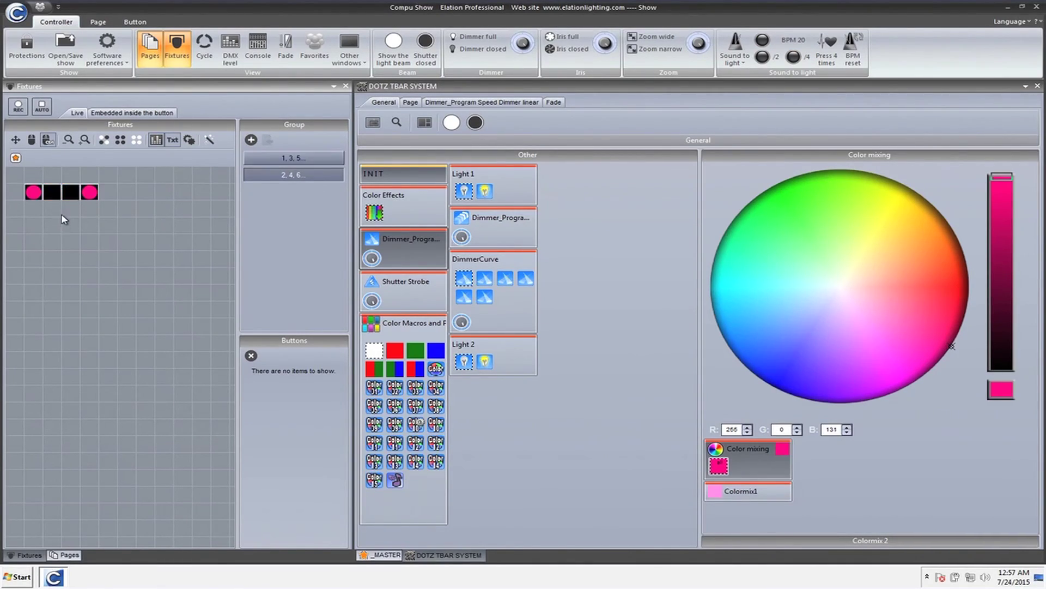
{"action": "left_click", "coordinate": [53, 196]}
{"action": "left_click", "coordinate": [71, 196], "text": "ctrl"}
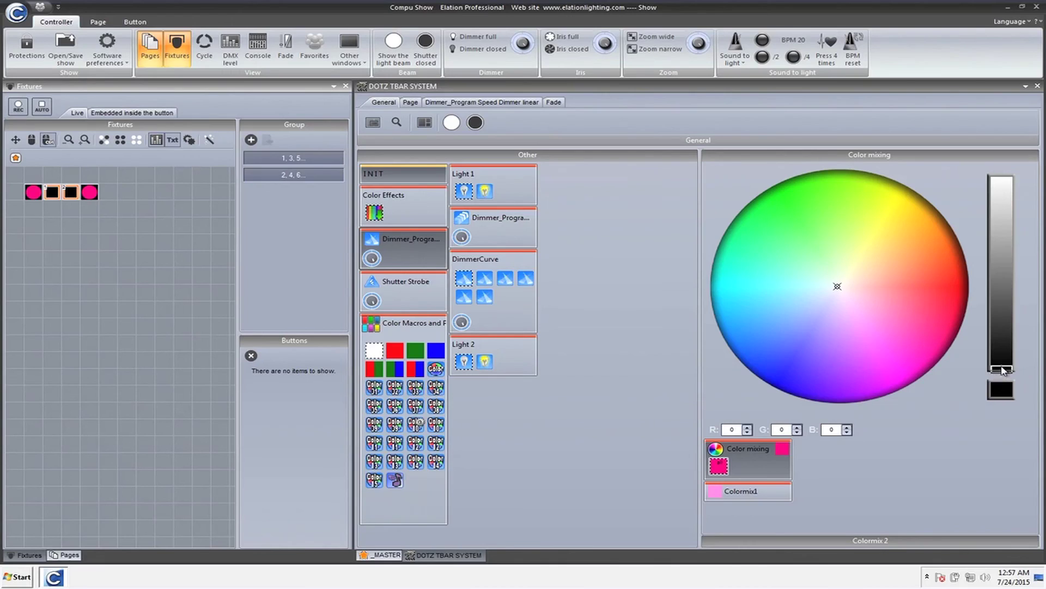
{"action": "left_click_drag", "start_coordinate": [1002, 369], "coordinate": [997, 182]}
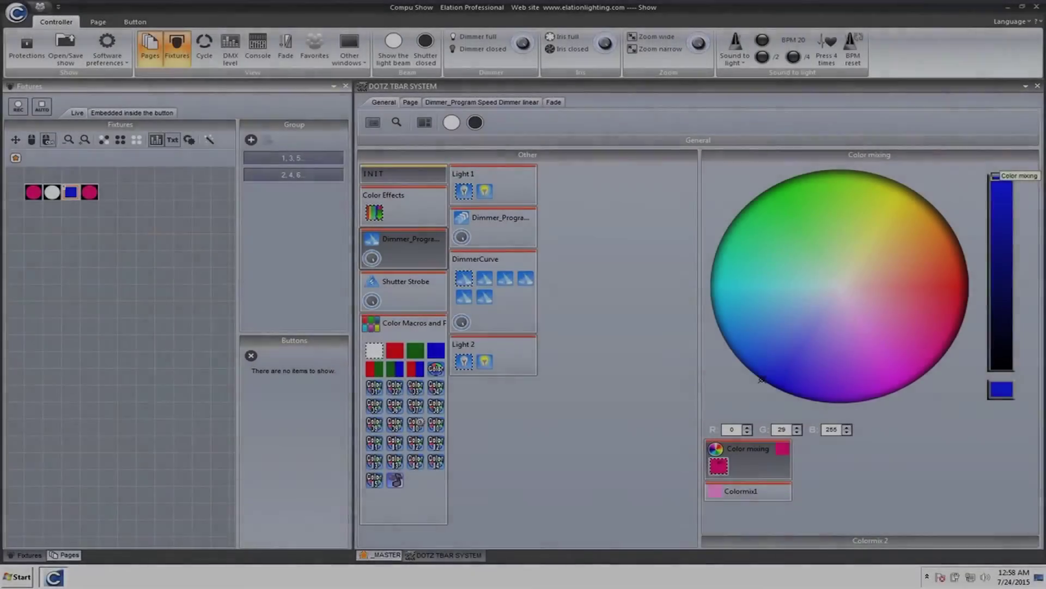
Expand the Colormix 2 zone to show its blue (R 13, G 21, B 255) on its own.
{"action": "left_click", "coordinate": [773, 541]}
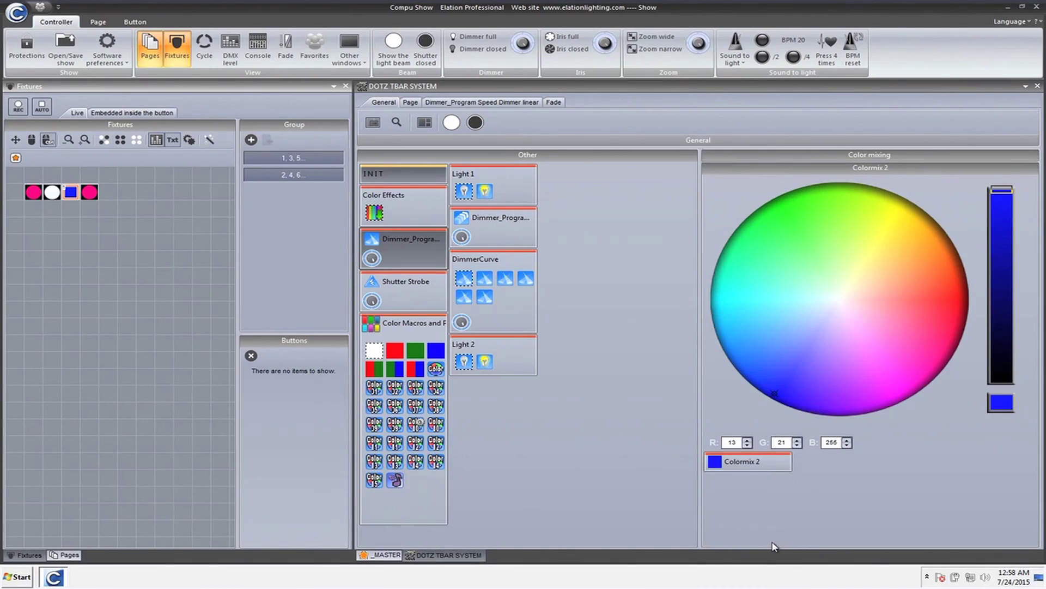